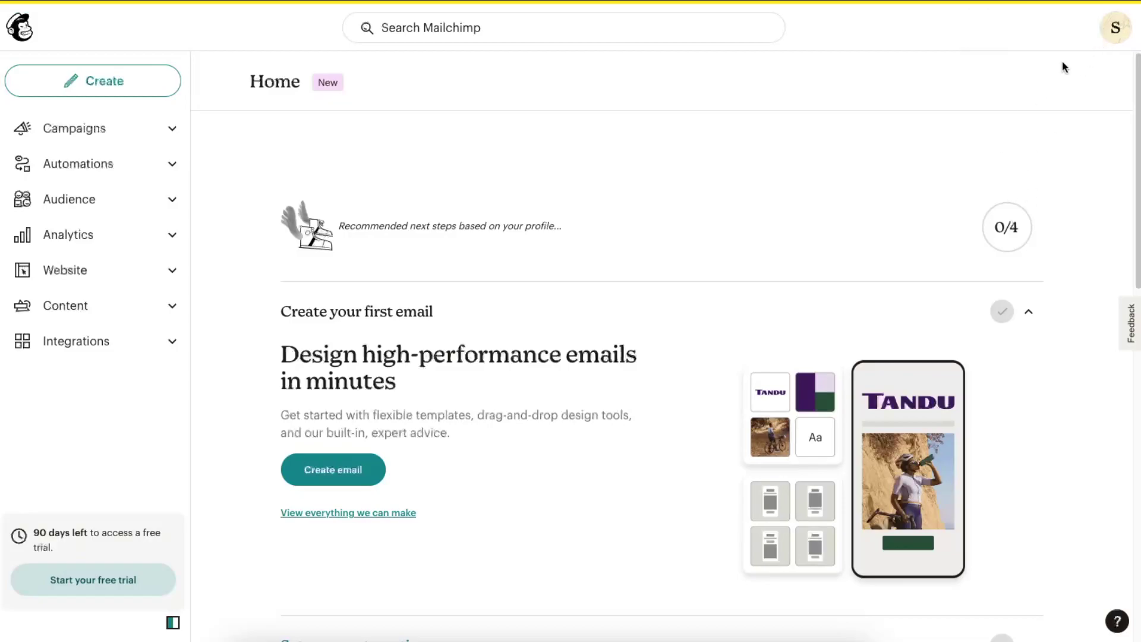
Create a new Regular email campaign from the Email options and begin its draft.
left_click(133, 86)
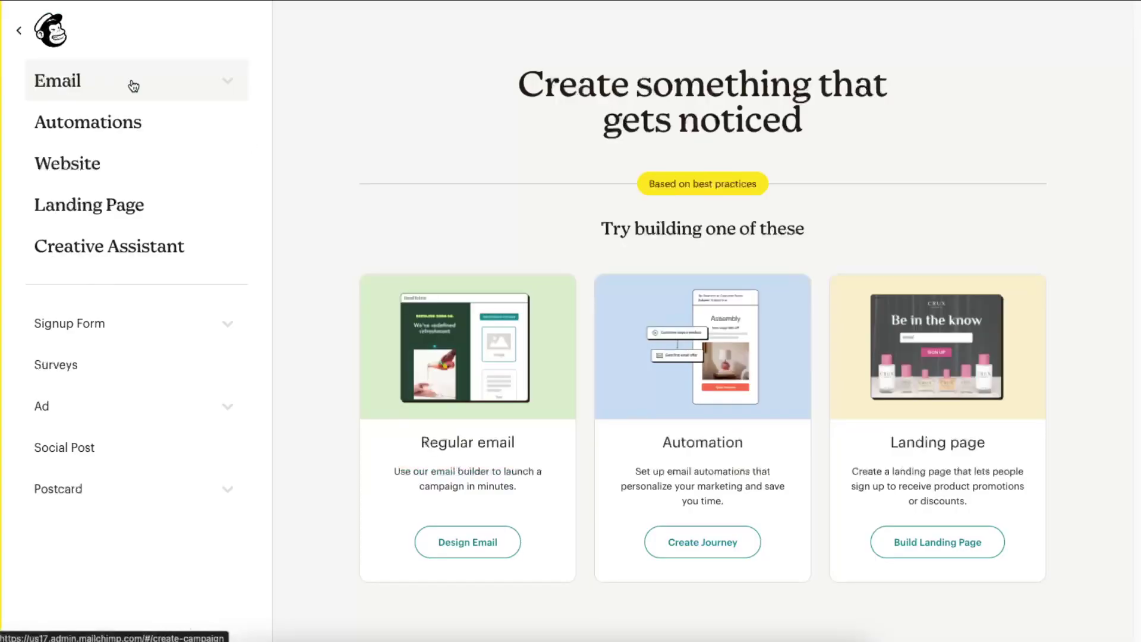
left_click(231, 89)
left_click(62, 132)
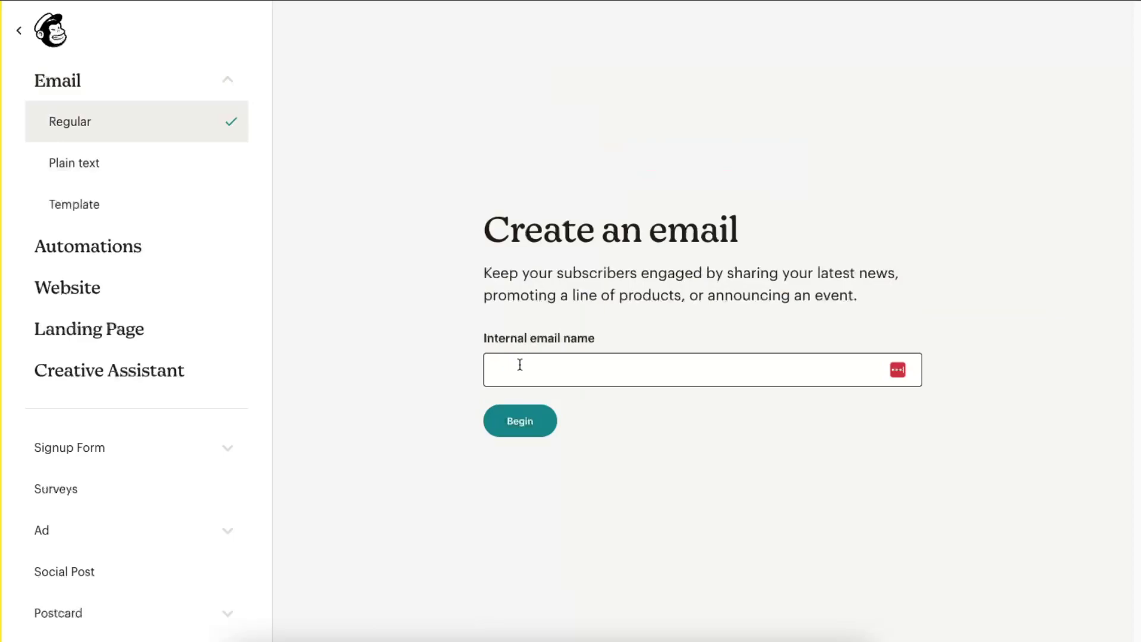
left_click(518, 421)
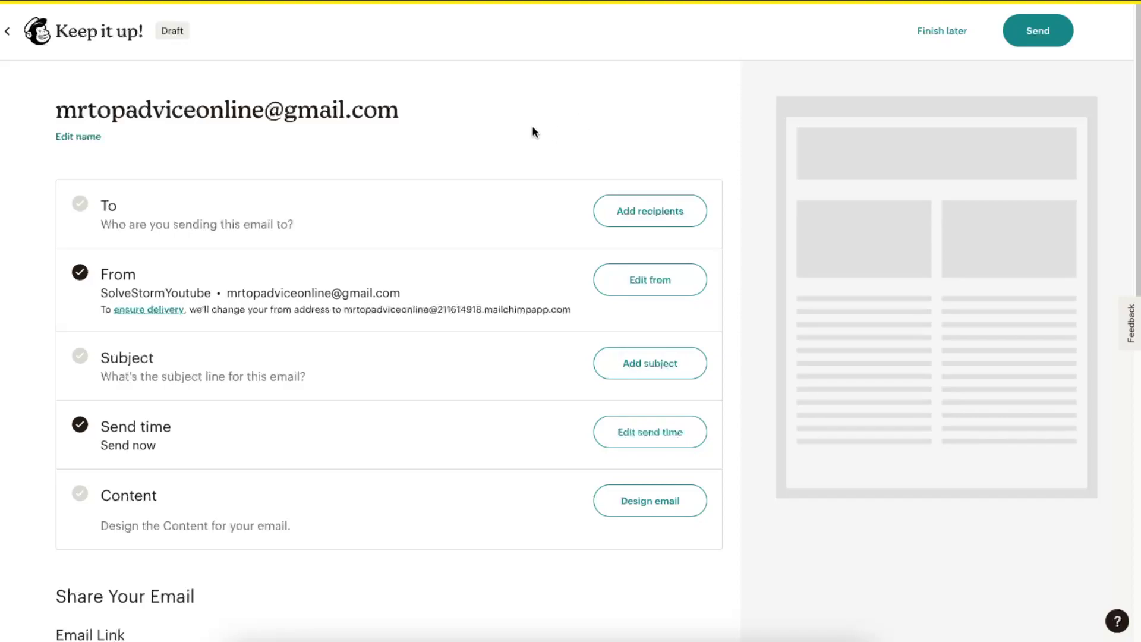
scroll(441, 228, "down", 5)
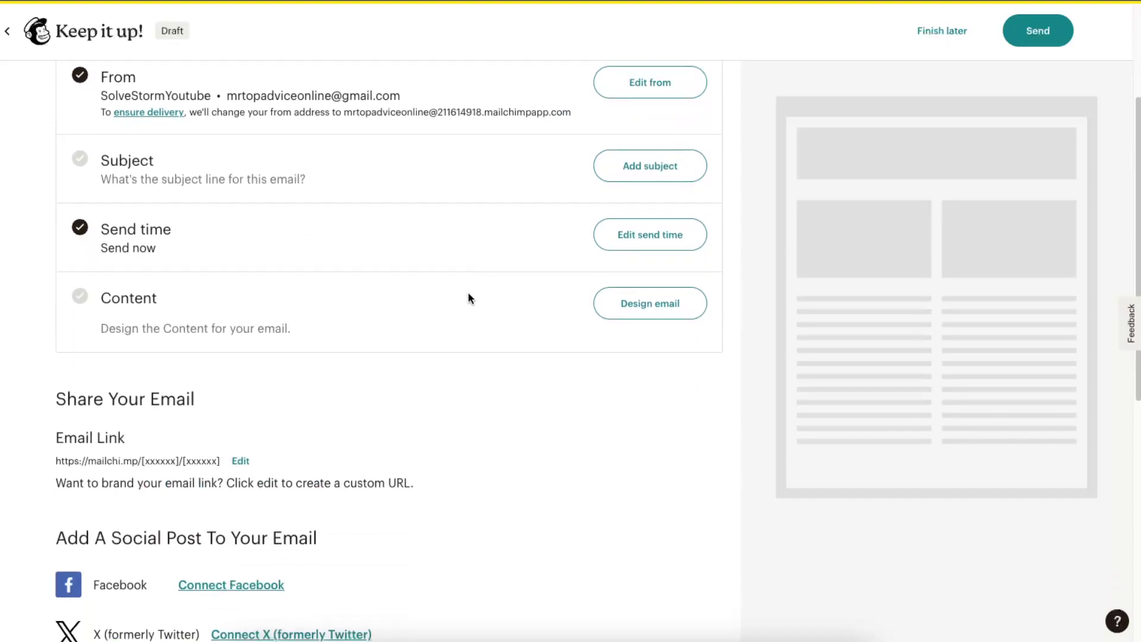
scroll(430, 316, "down", 6)
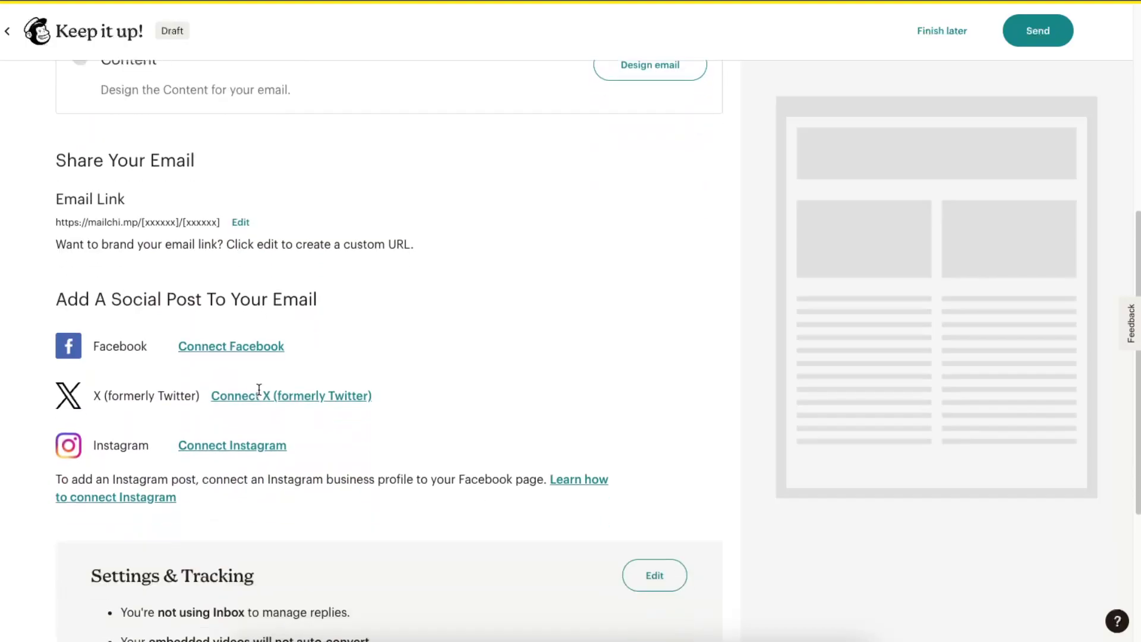
scroll(548, 423, "up", 12)
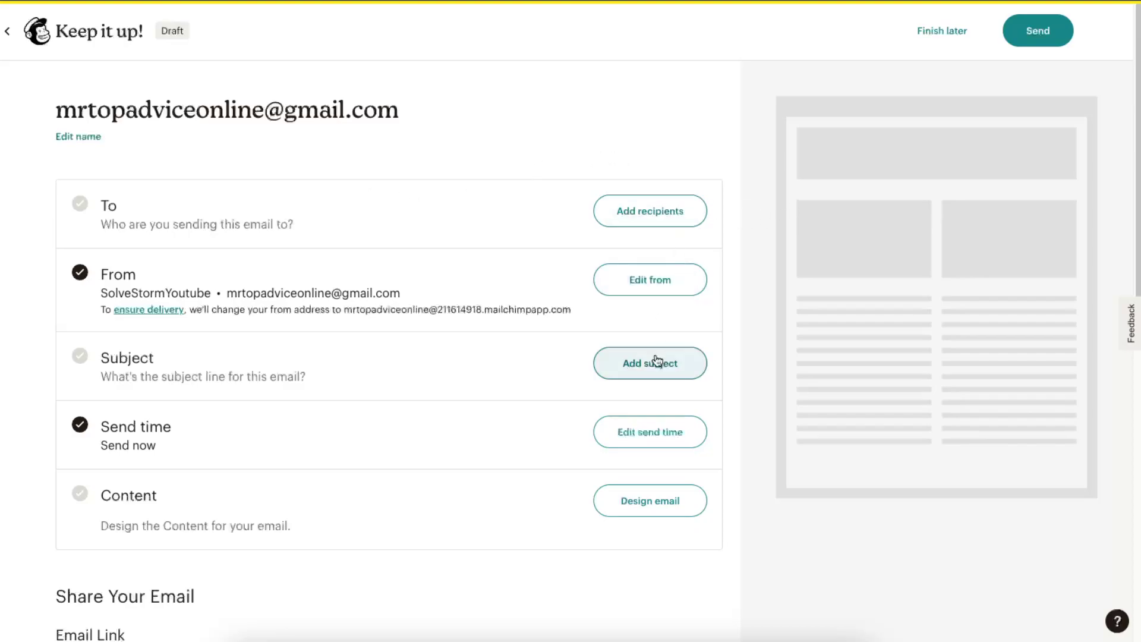
scroll(664, 371, "down", 1)
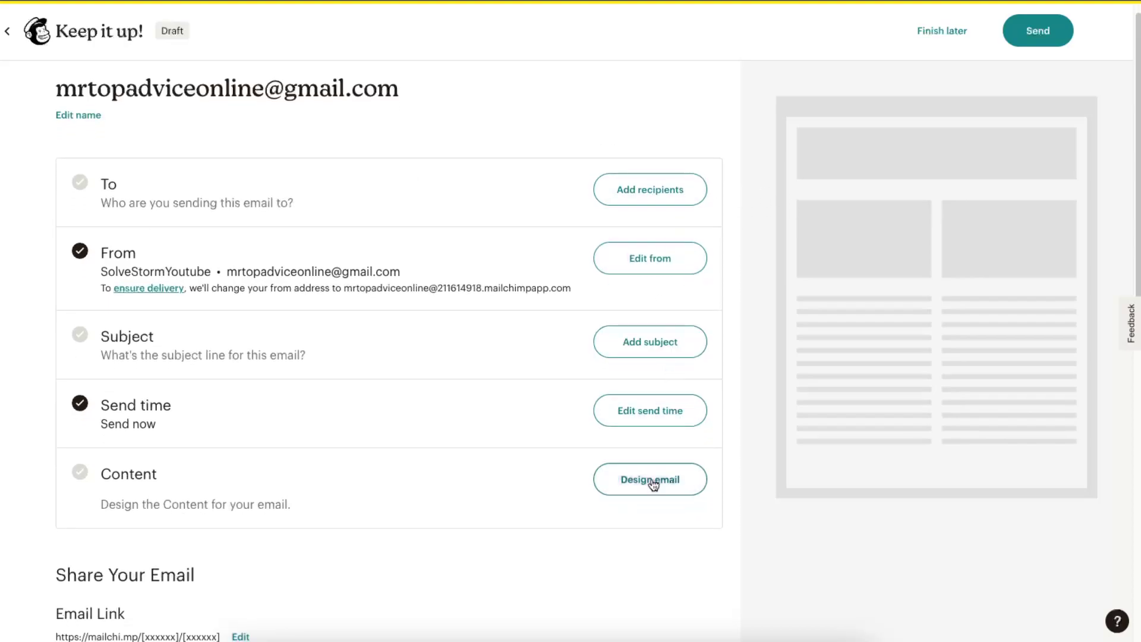
Start designing the email and browse the available layout templates.
left_click(652, 478)
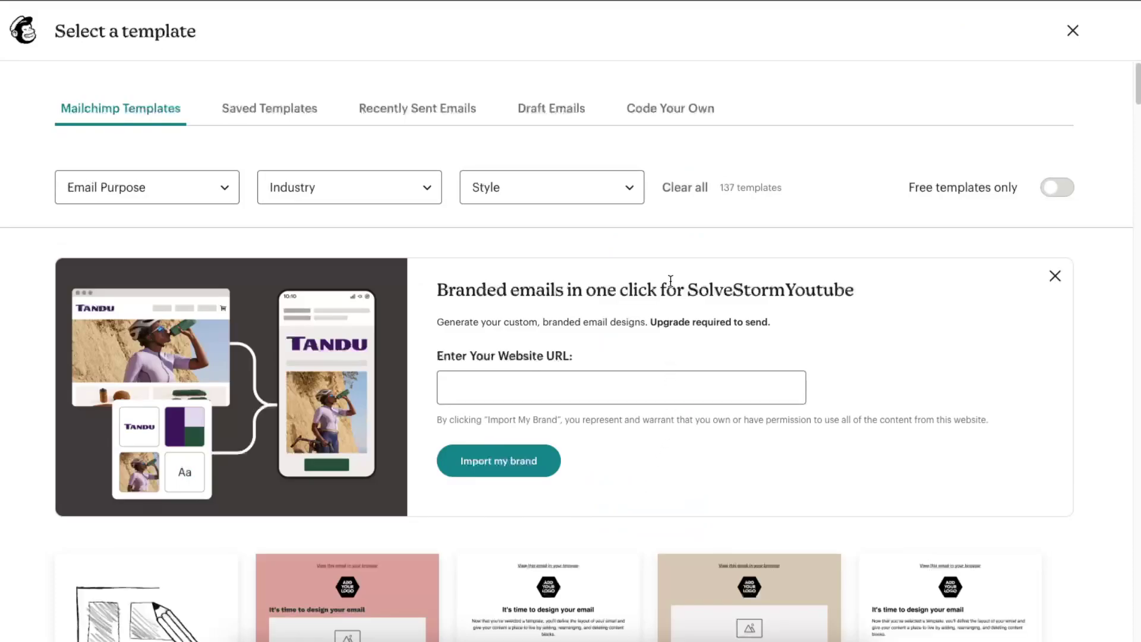
scroll(670, 280, "down", 6)
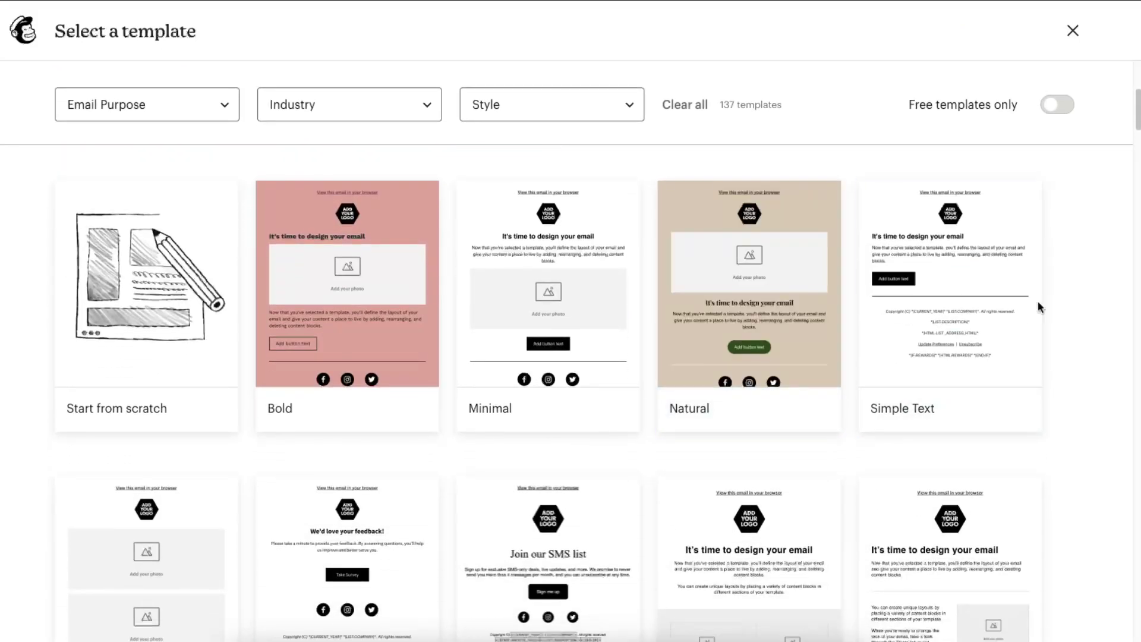
scroll(1084, 298, "down", 4)
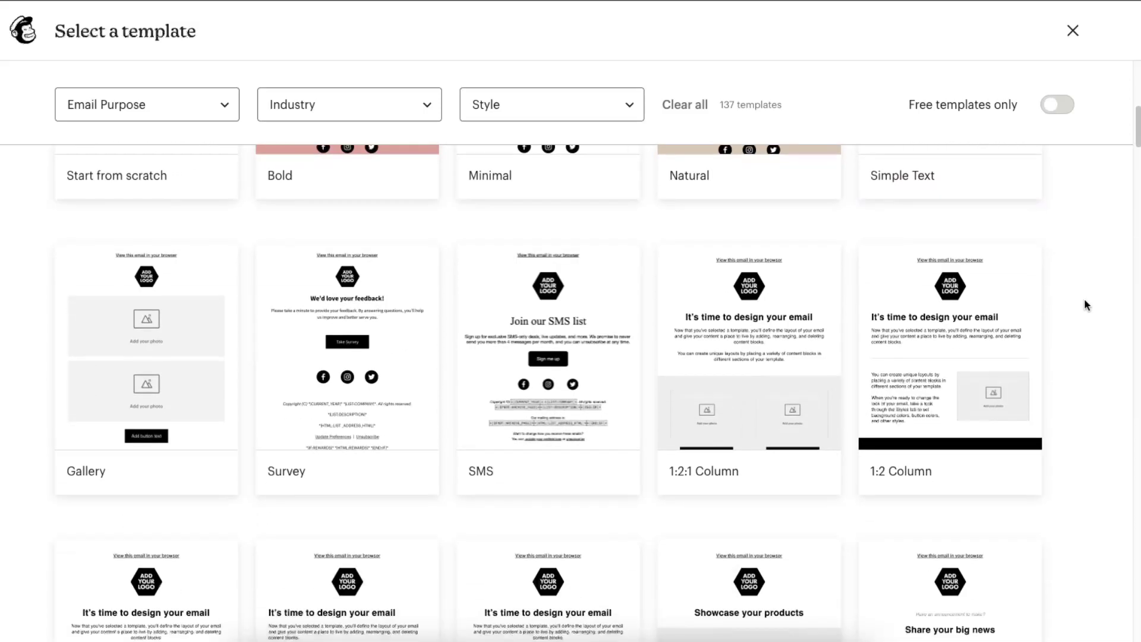
scroll(1083, 298, "down", 10)
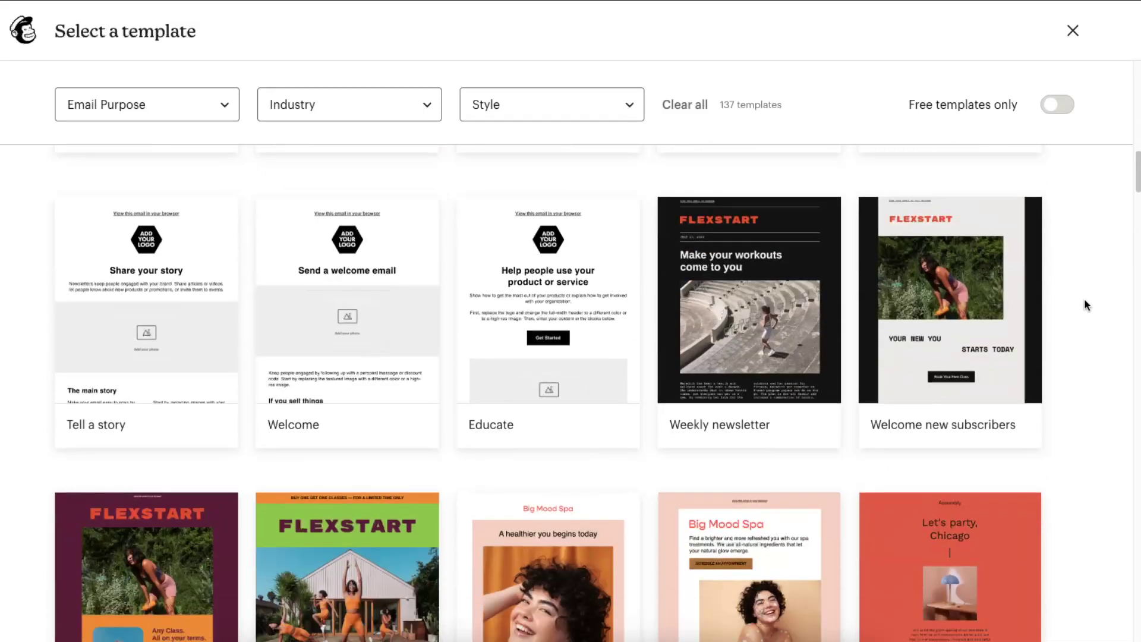
scroll(1084, 298, "up", 2)
mouse_move(703, 419)
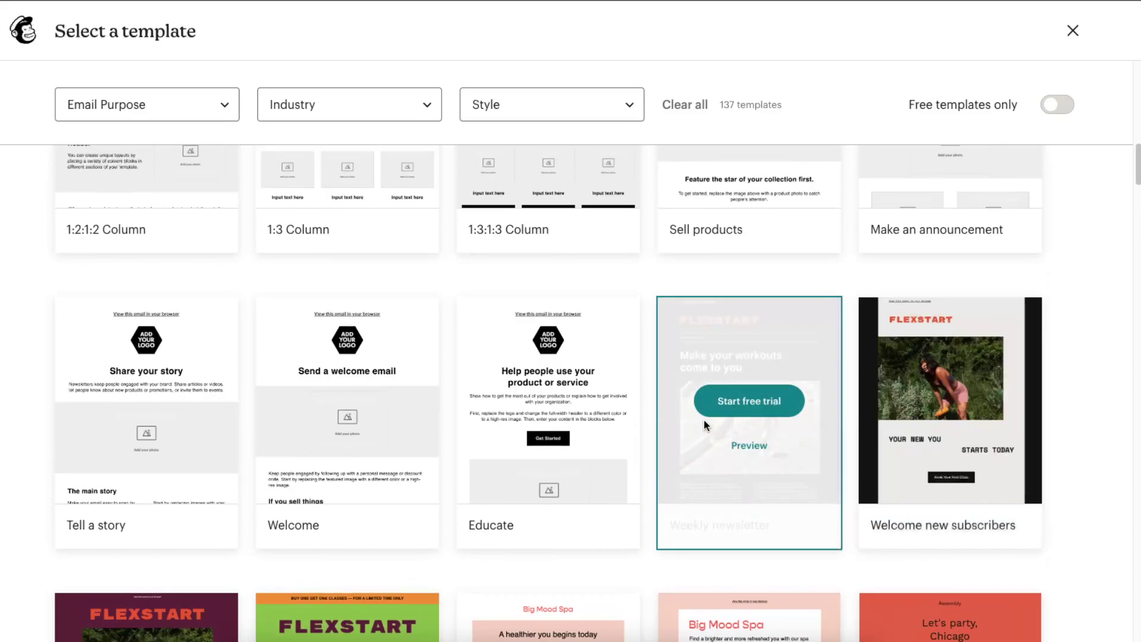
scroll(701, 419, "up", 3)
mouse_move(869, 340)
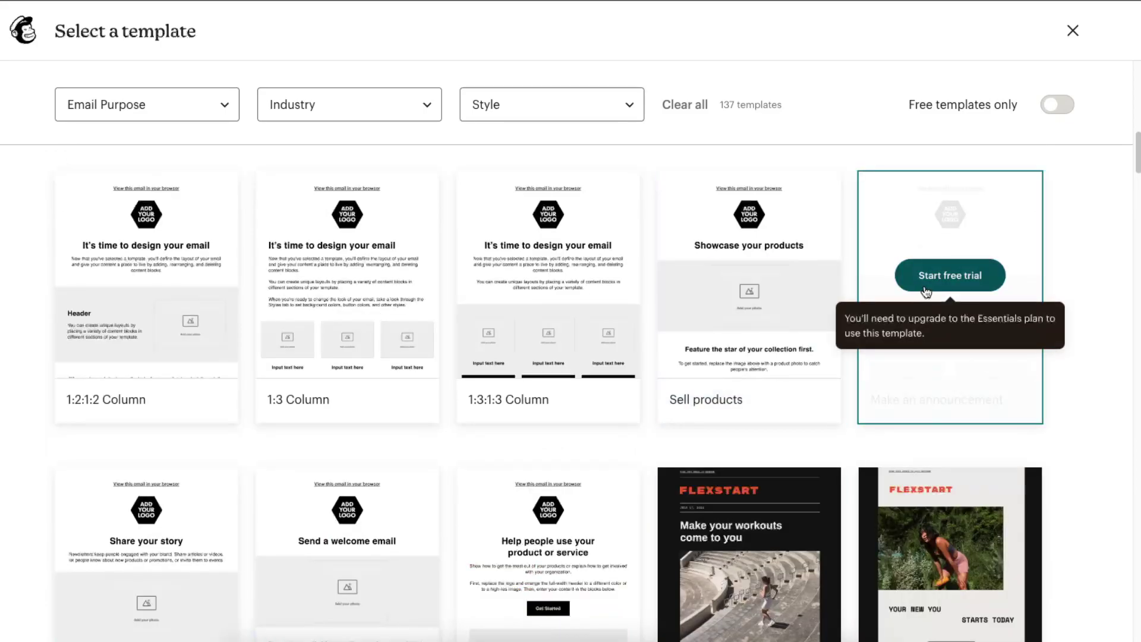
Preview the Make an announcement template, then close the upgrade pricing offer.
left_click(950, 320)
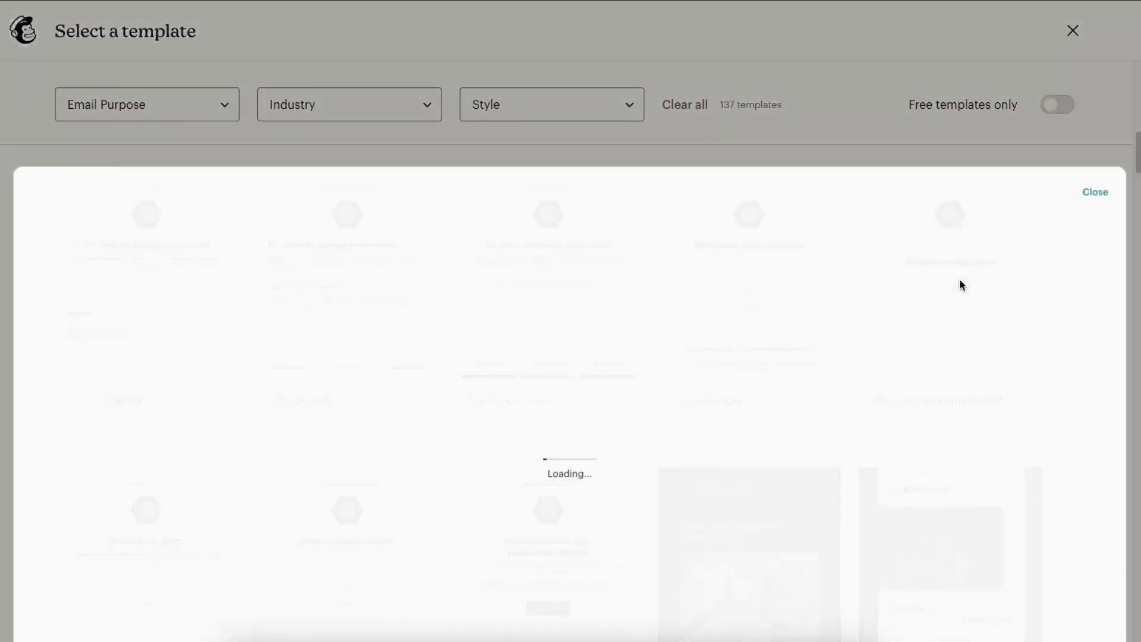
scroll(955, 309, "down", 2)
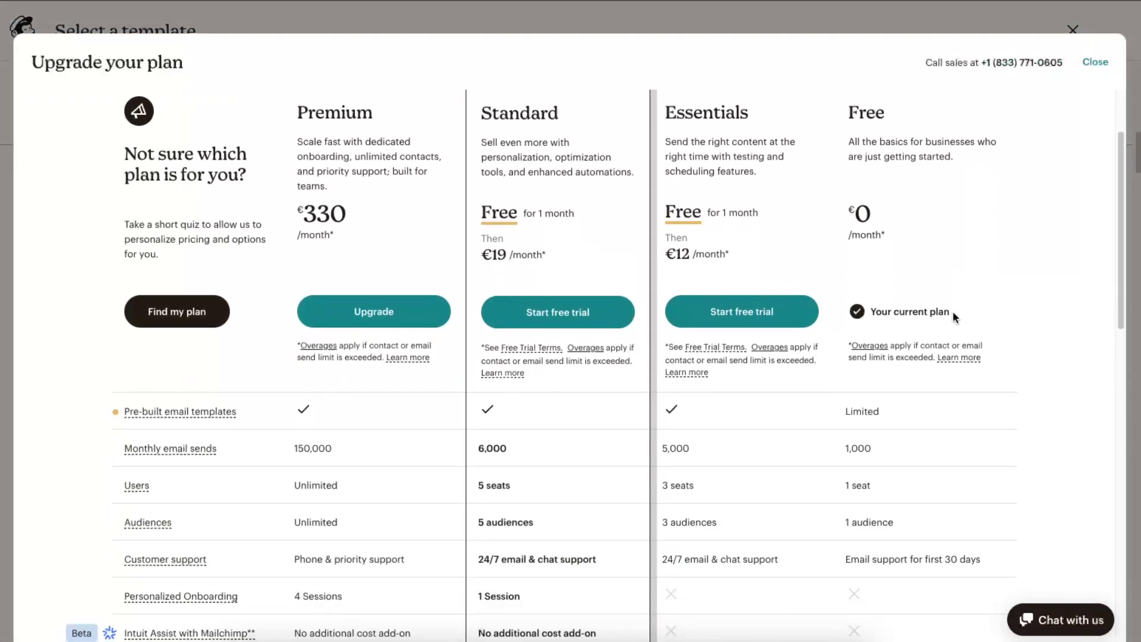
scroll(1002, 219, "up", 2)
left_click(1104, 62)
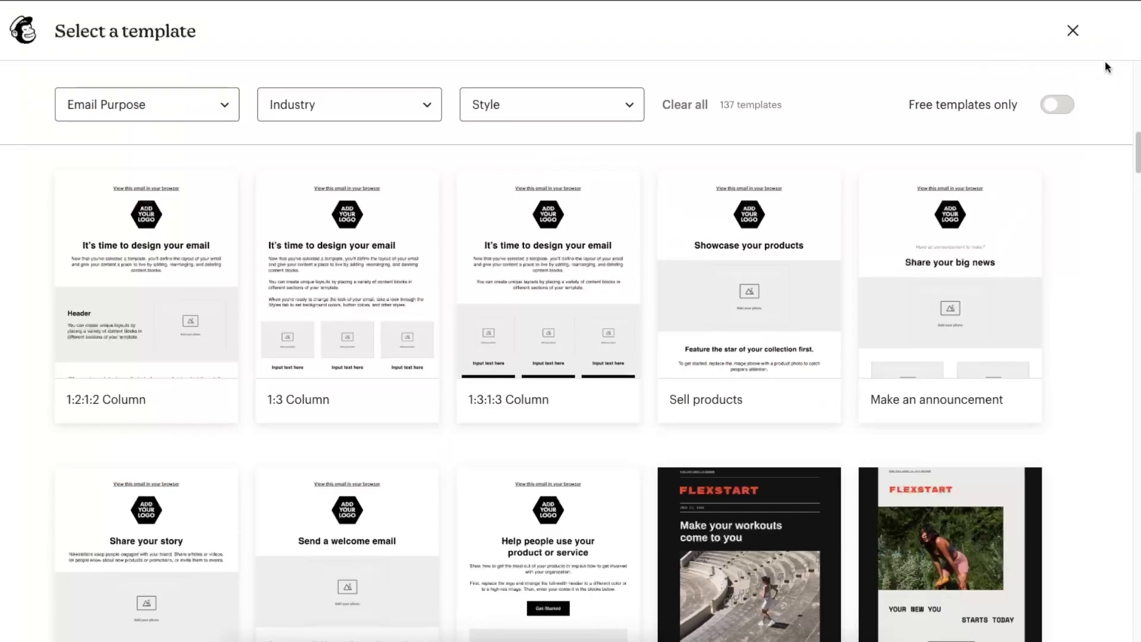
scroll(177, 442, "up", 5)
Apply the Gallery template and dismiss the Add content tip.
left_click(141, 349)
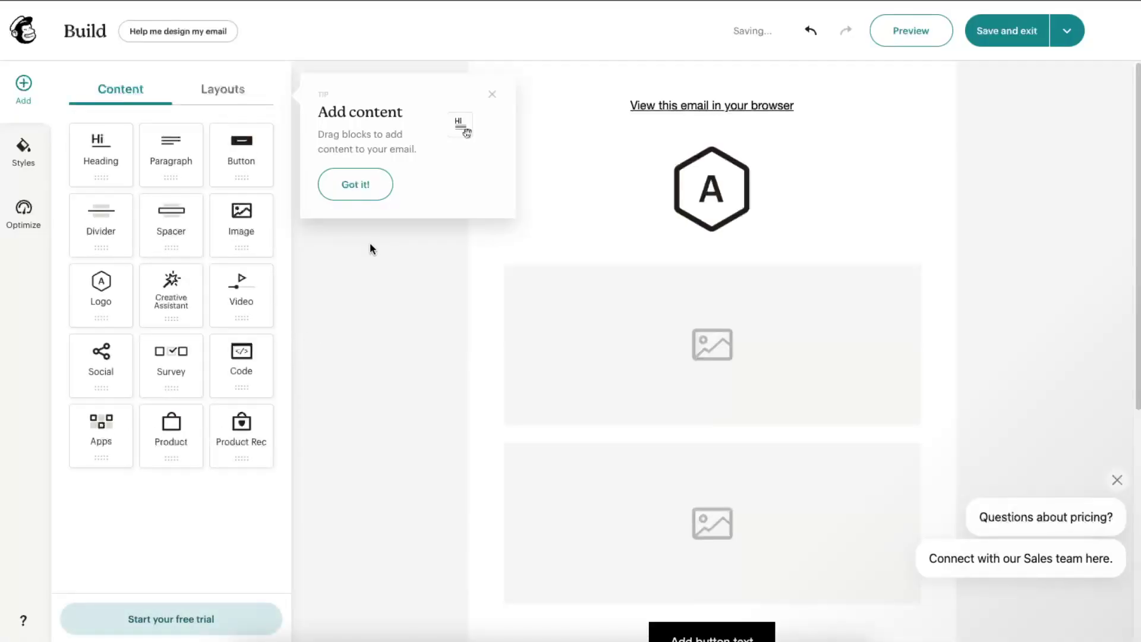
left_click(363, 187)
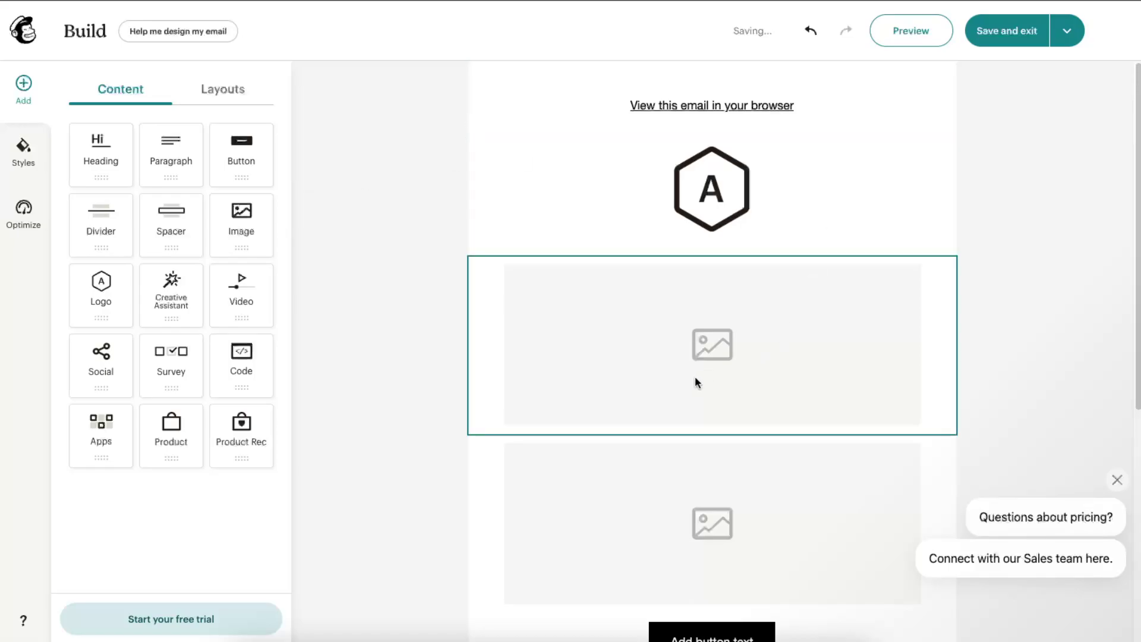
scroll(623, 436, "down", 6)
scroll(650, 199, "up", 6)
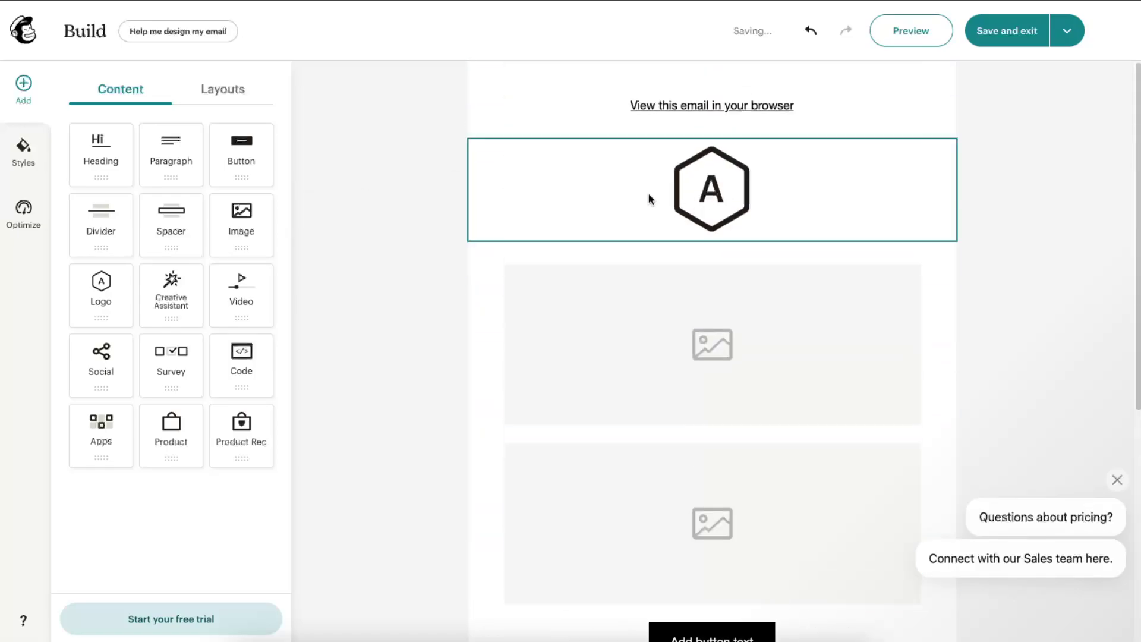
Inspect the settings of the logo, image and button blocks.
left_click(704, 189)
left_click(699, 329)
scroll(683, 349, "down", 2)
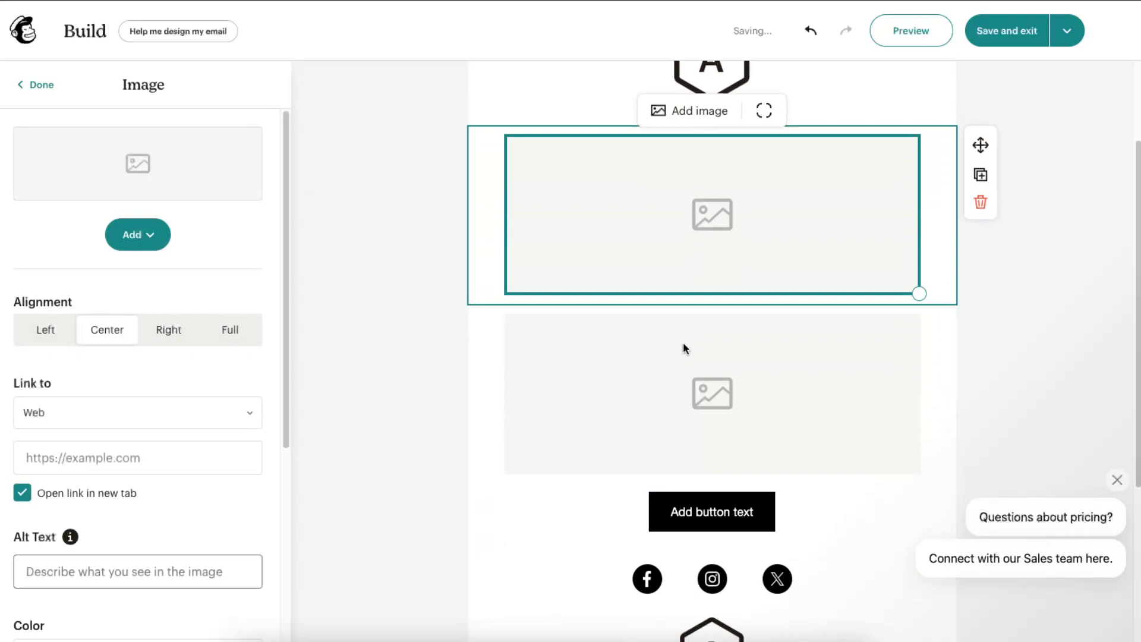
scroll(869, 392, "down", 2)
left_click(728, 385)
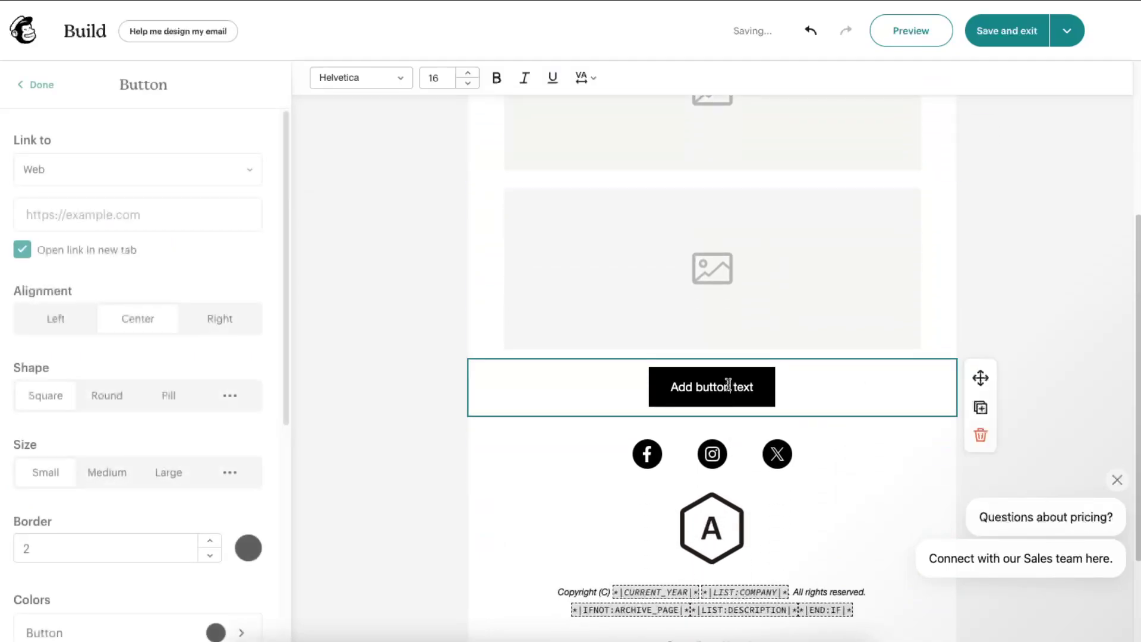
left_click(751, 333)
scroll(751, 333, "up", 4)
left_click(719, 165)
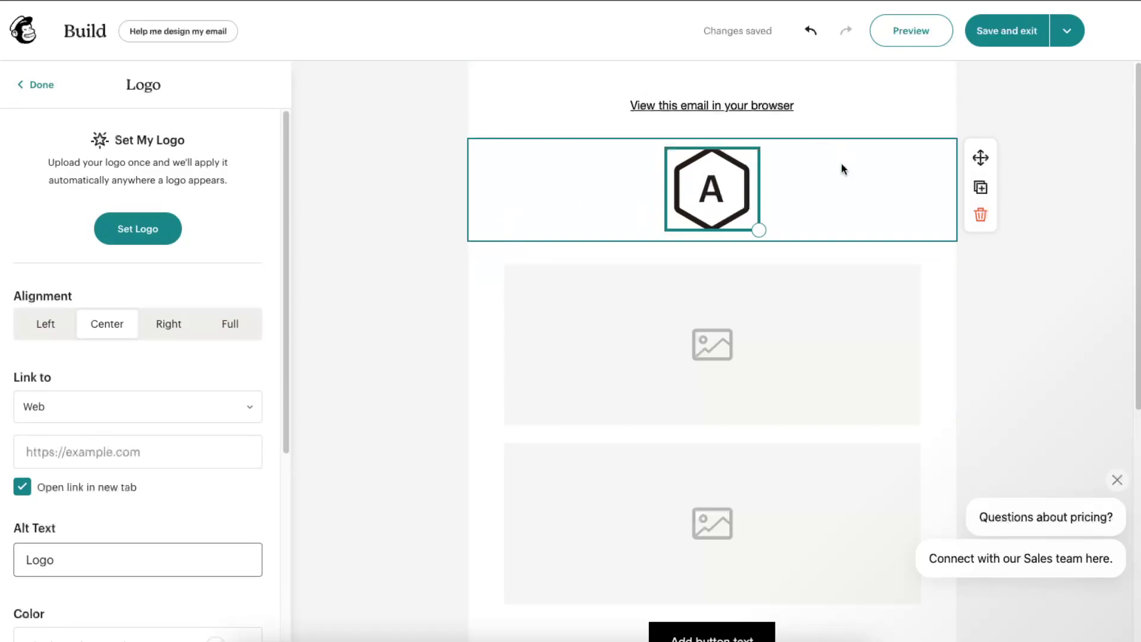
Select the image placeholder below the logo.
left_click(707, 338)
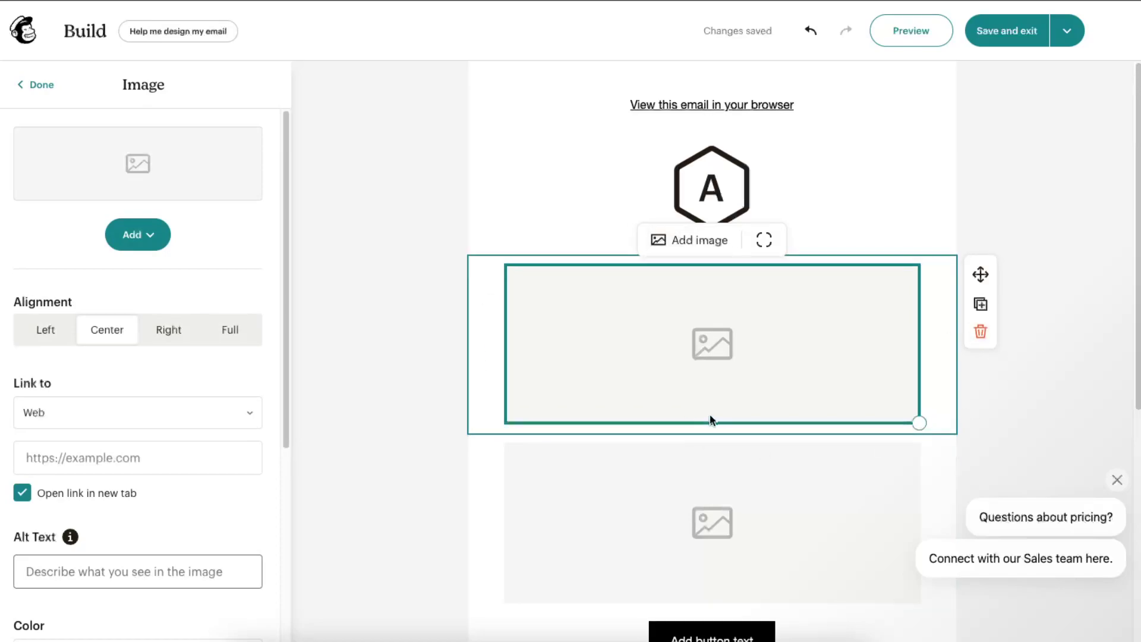
scroll(716, 420, "down", 2)
scroll(715, 420, "up", 2)
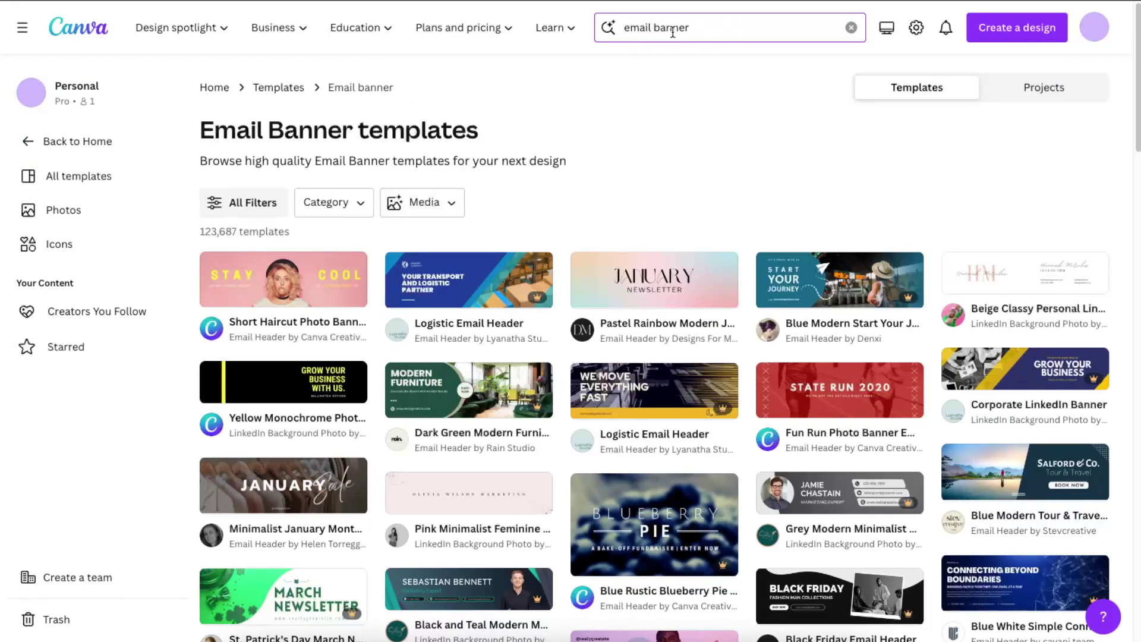
Scroll the 'email banner' results and open the Beige Earthy Aesthetic Sunglasses Brand template.
scroll(731, 147, "down", 2)
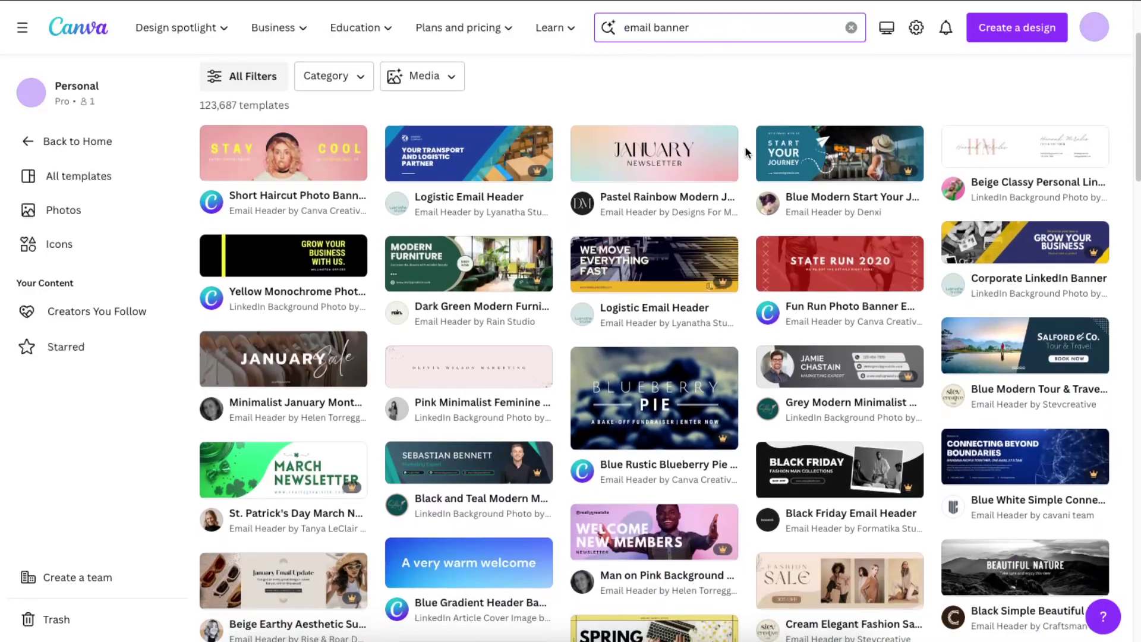
scroll(745, 152, "down", 3)
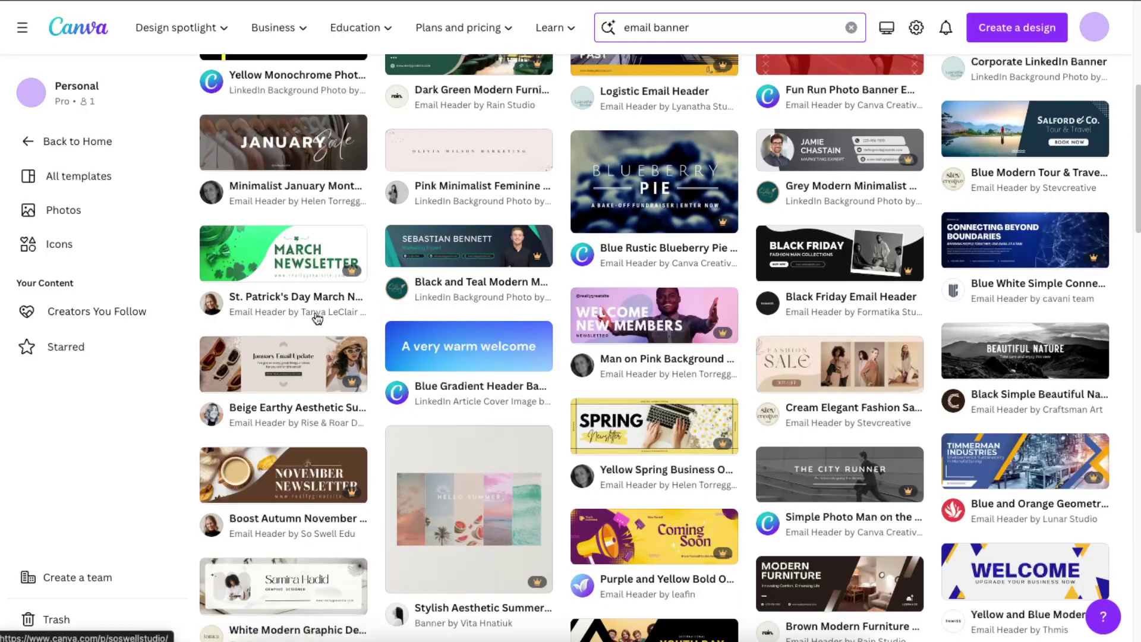
left_click(309, 365)
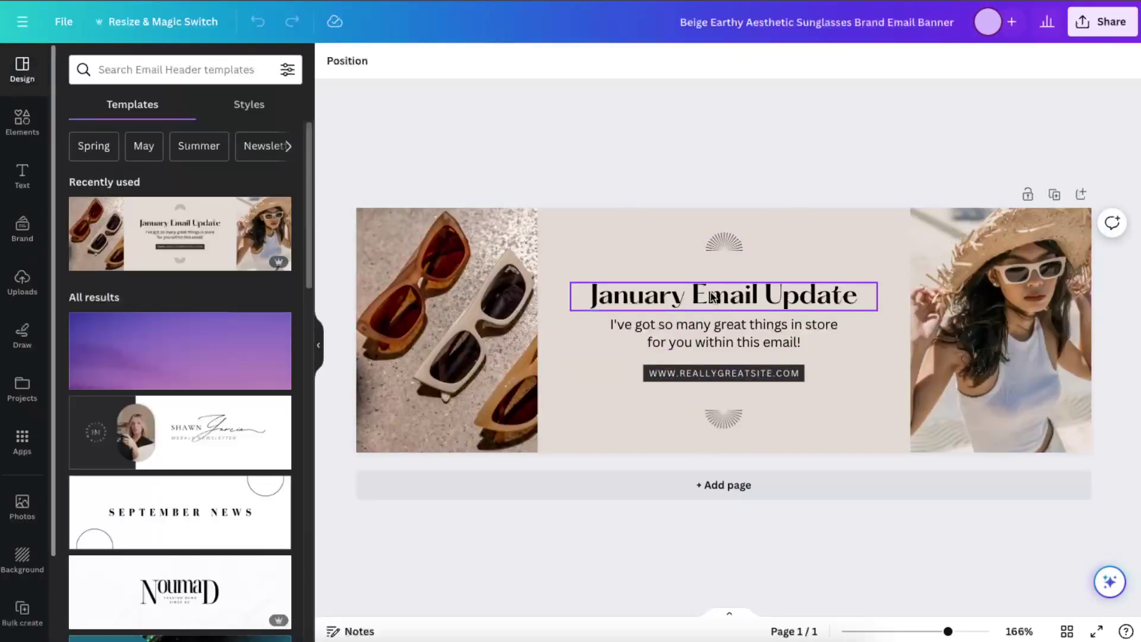
double_click(722, 372)
double_click(723, 372)
type("SOLV")
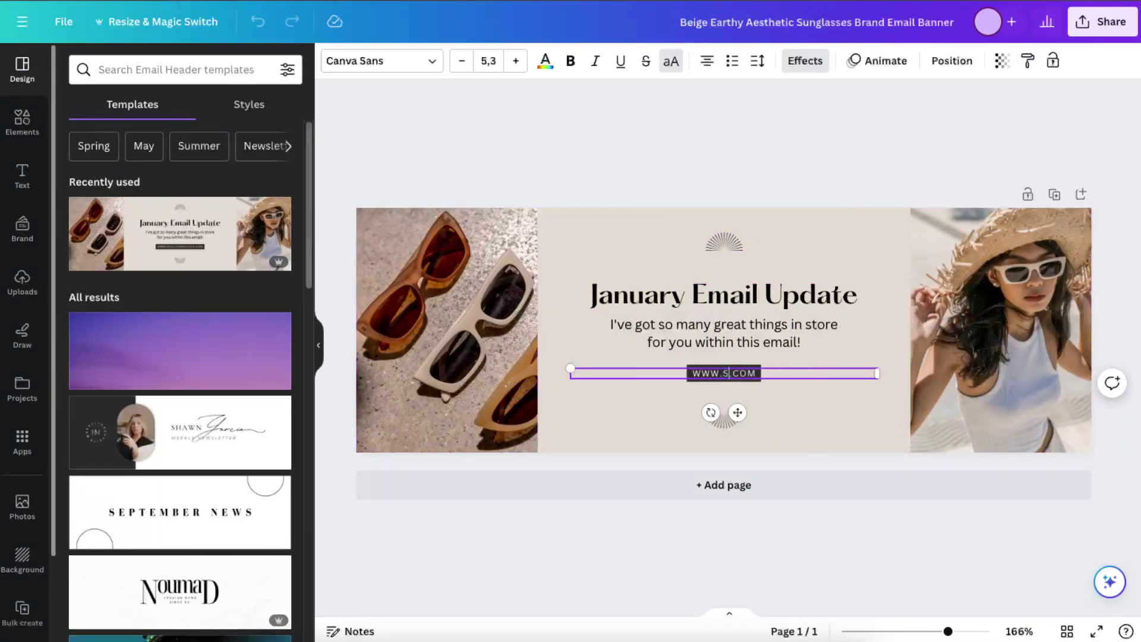
type("ESTORM")
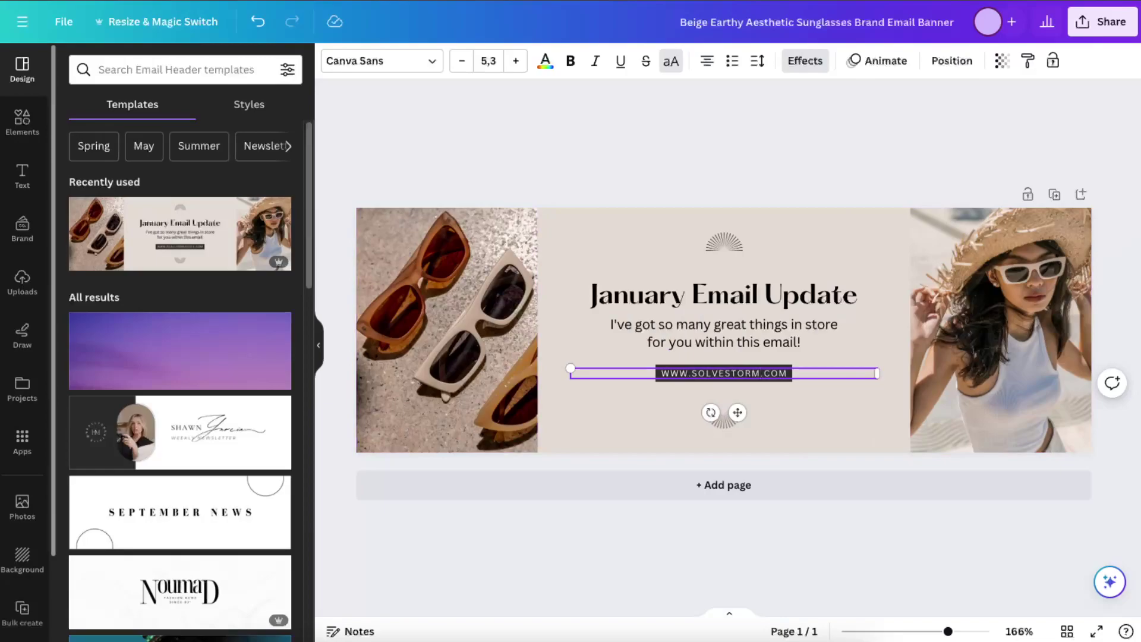
key("BackSpace")
key("BackSpace")
key("BackSpace")
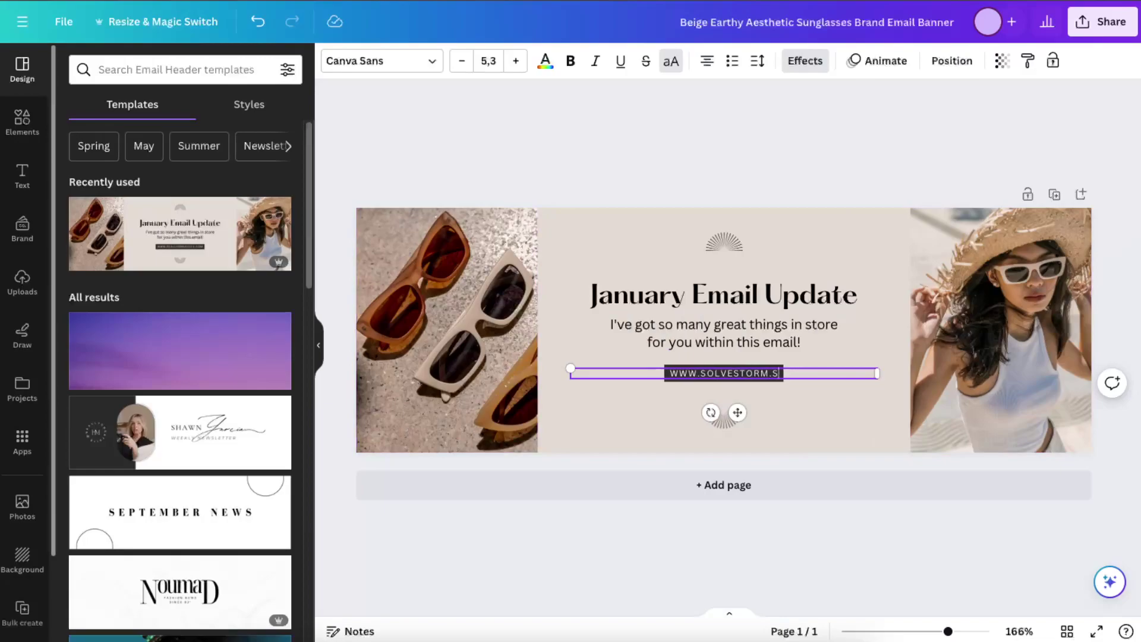
type("A")
type("HOP")
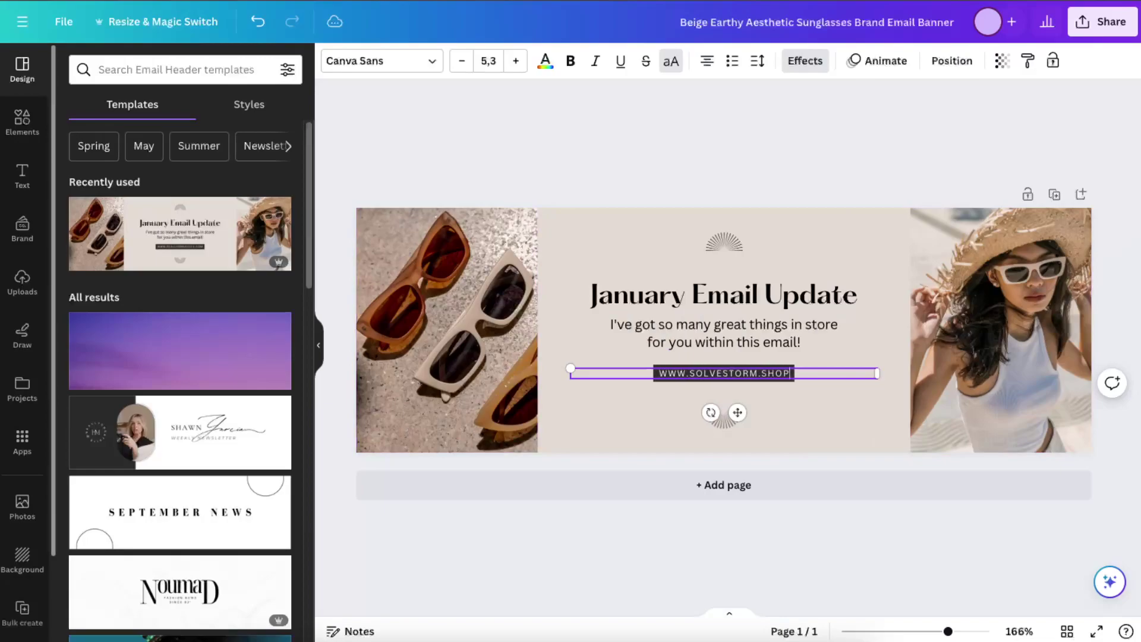
left_click(719, 348)
left_click(739, 179)
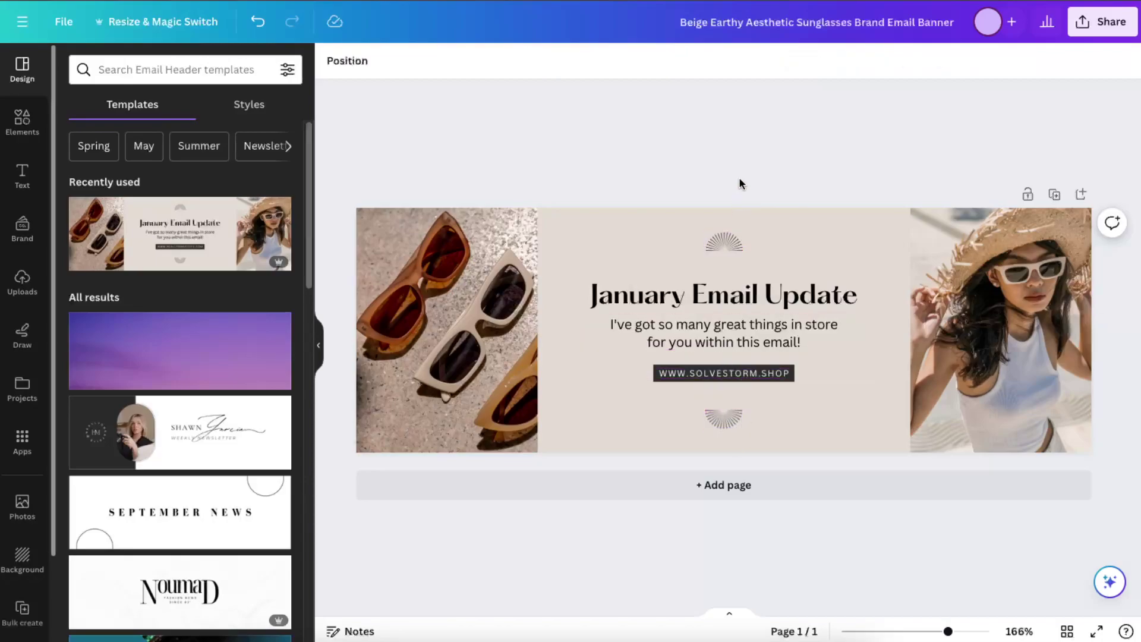
Add a blank page above the banner and a page from the hello SUMMER template.
left_click(696, 485)
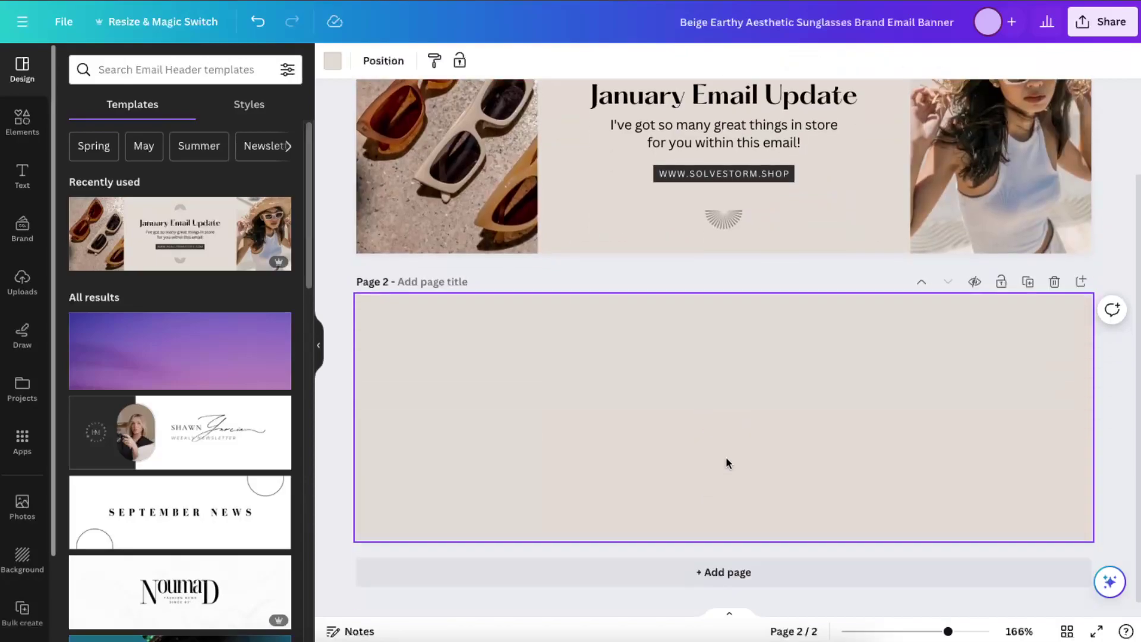
left_click(922, 281)
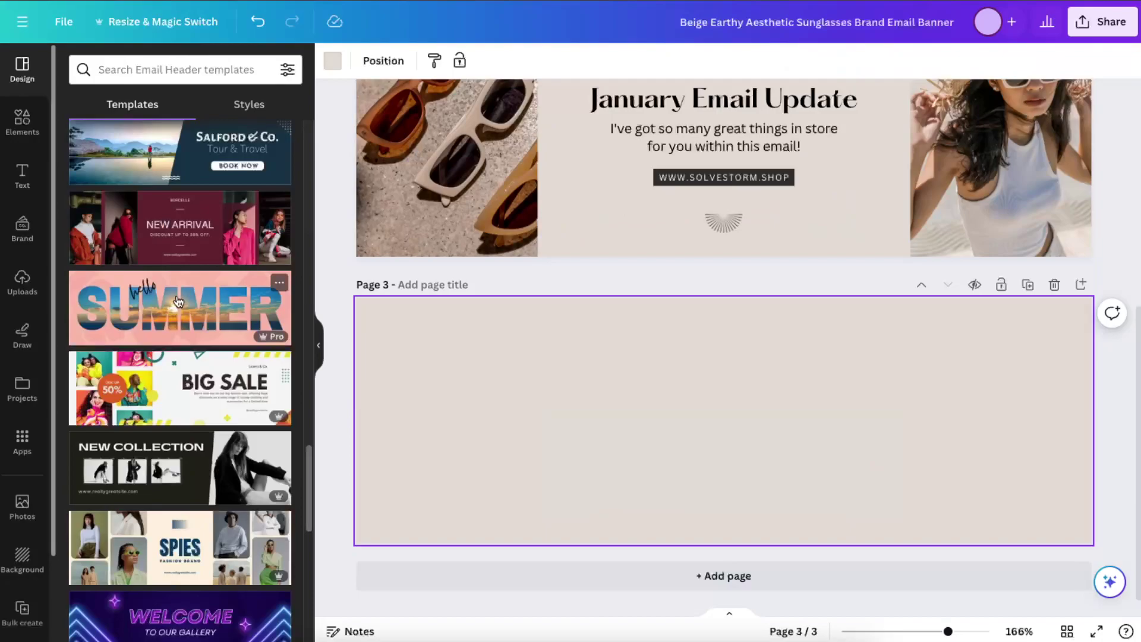
left_click(178, 303)
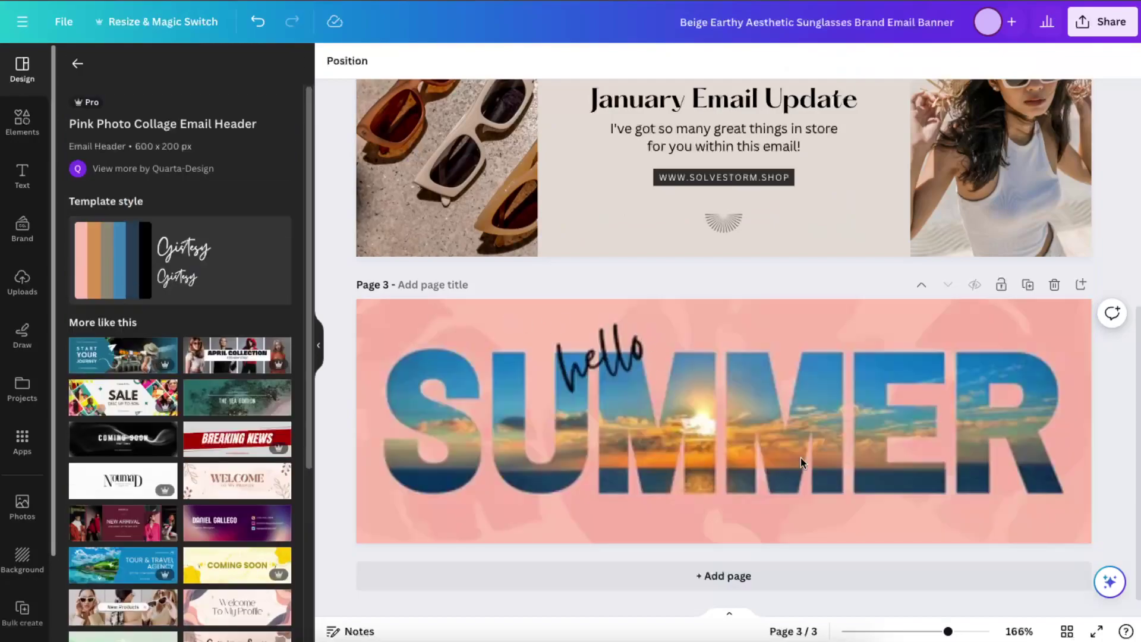
Recolour the right, left and central background shapes of the SUMMER page with the photo's blue.
left_click(637, 501)
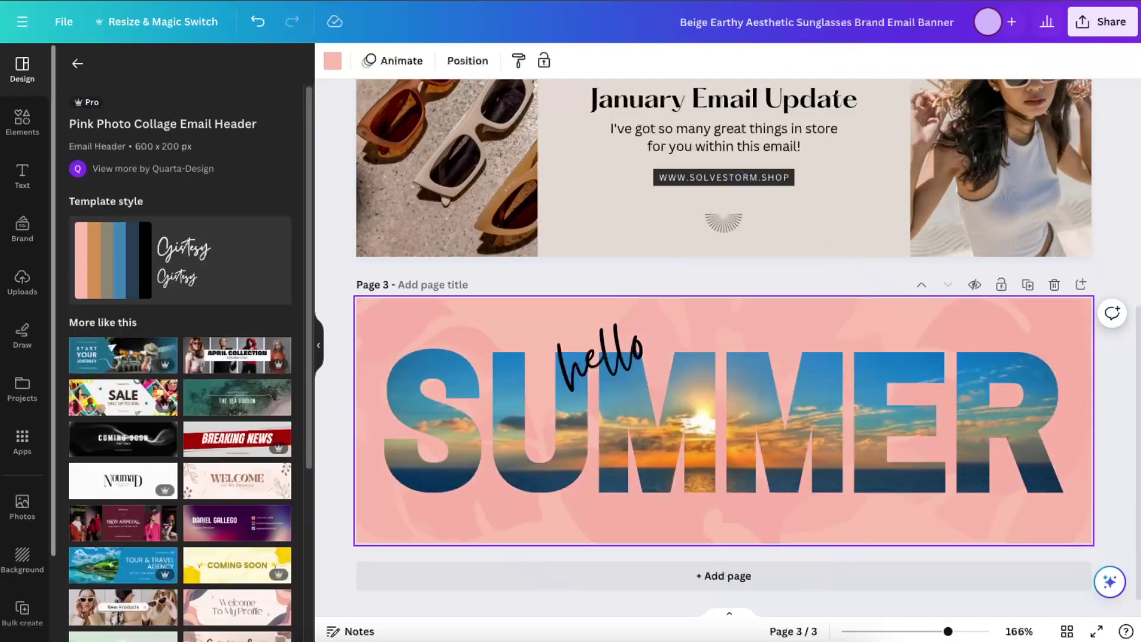
left_click(1012, 308)
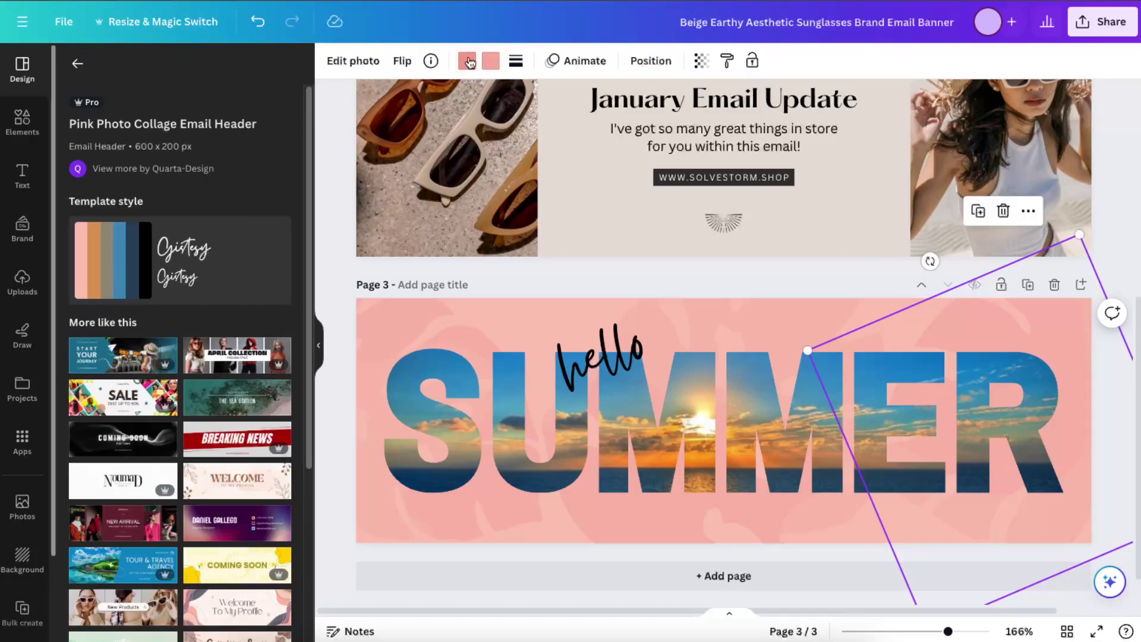
left_click(467, 61)
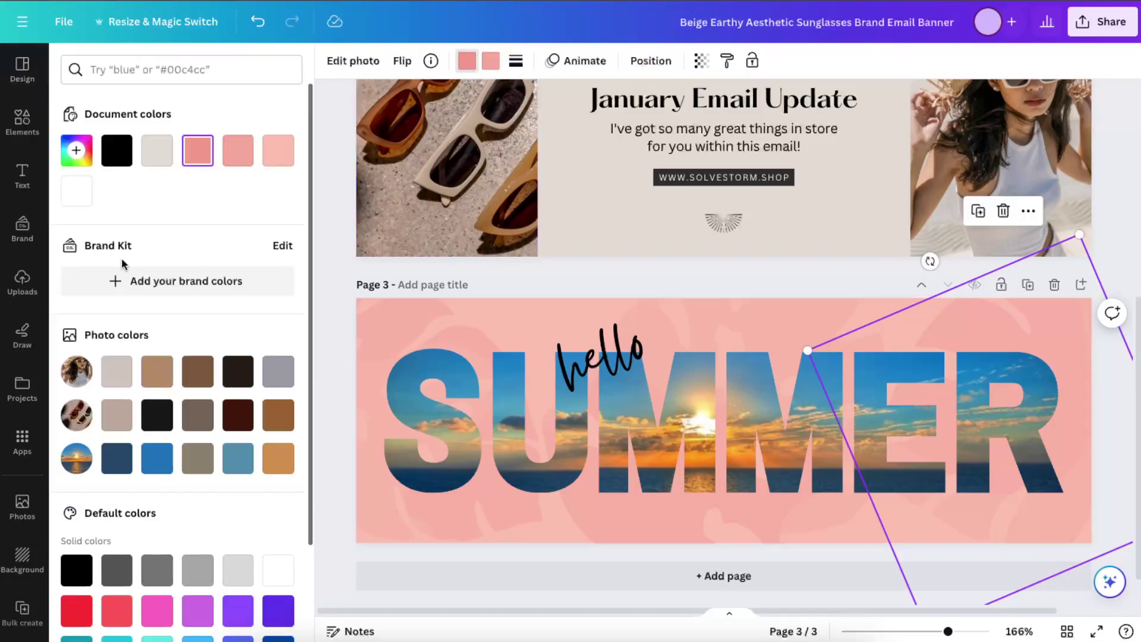
left_click(156, 458)
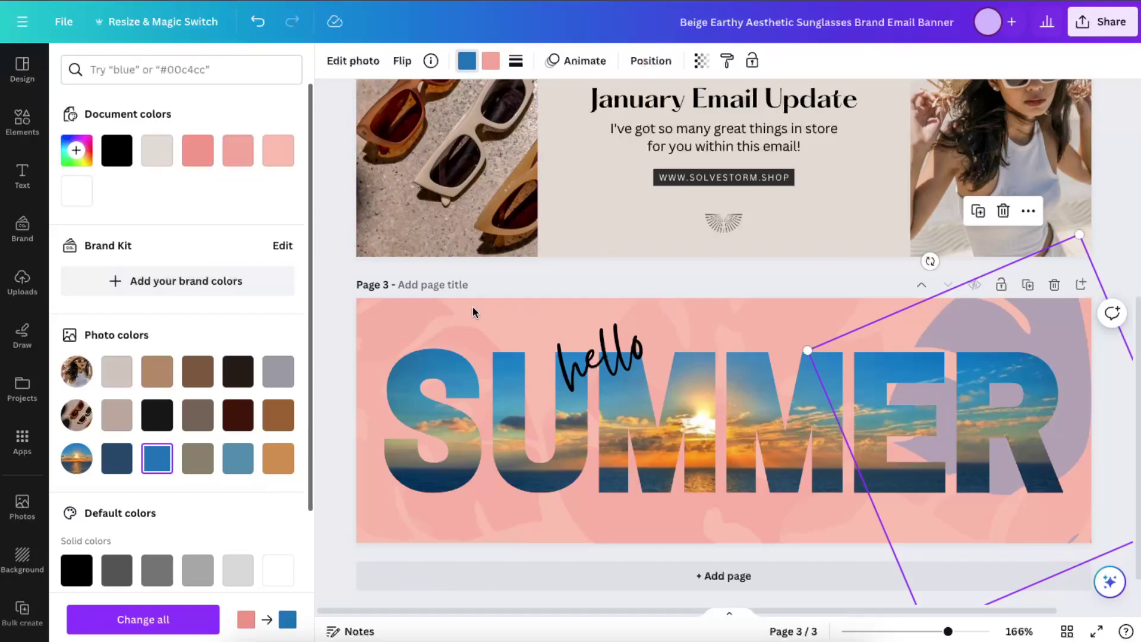
left_click(381, 334)
left_click(156, 458)
left_click(740, 305)
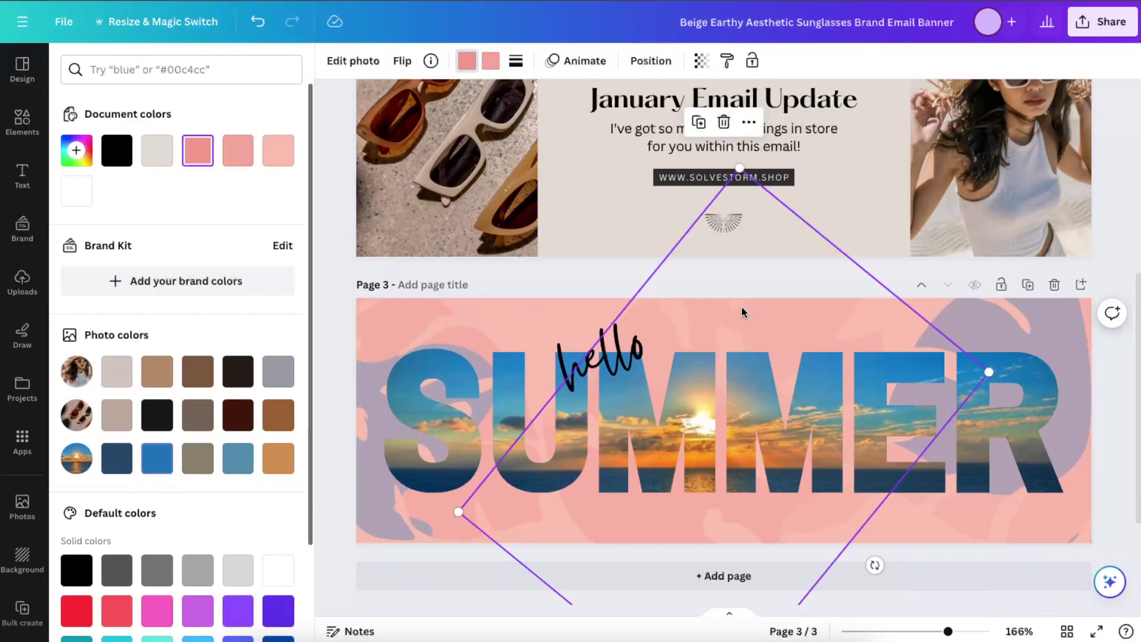
left_click(156, 458)
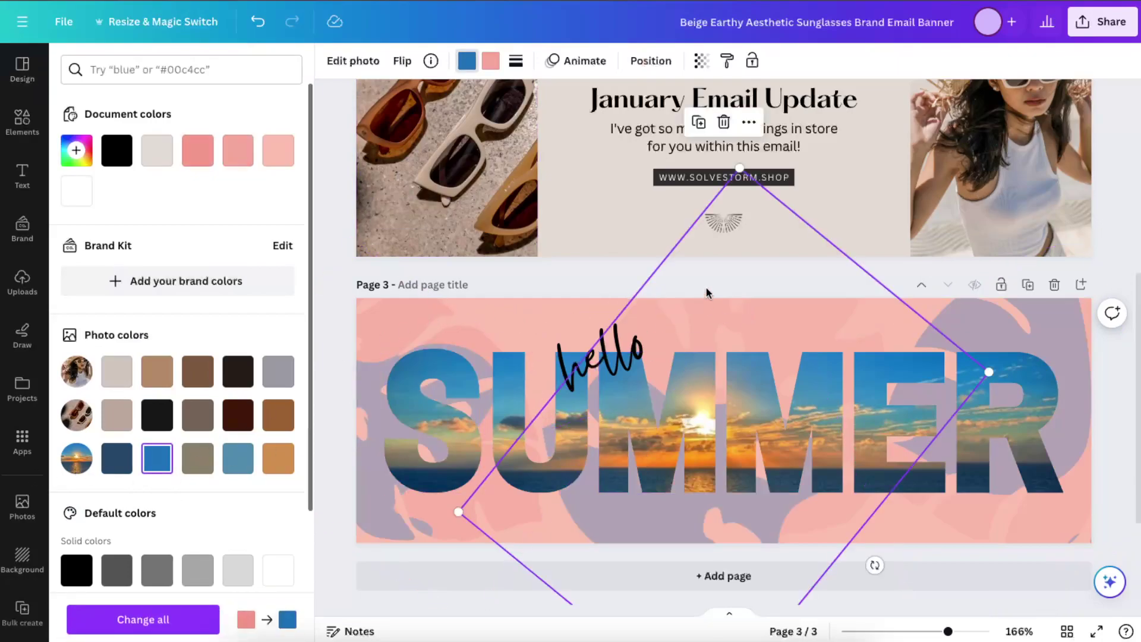
left_click(597, 354)
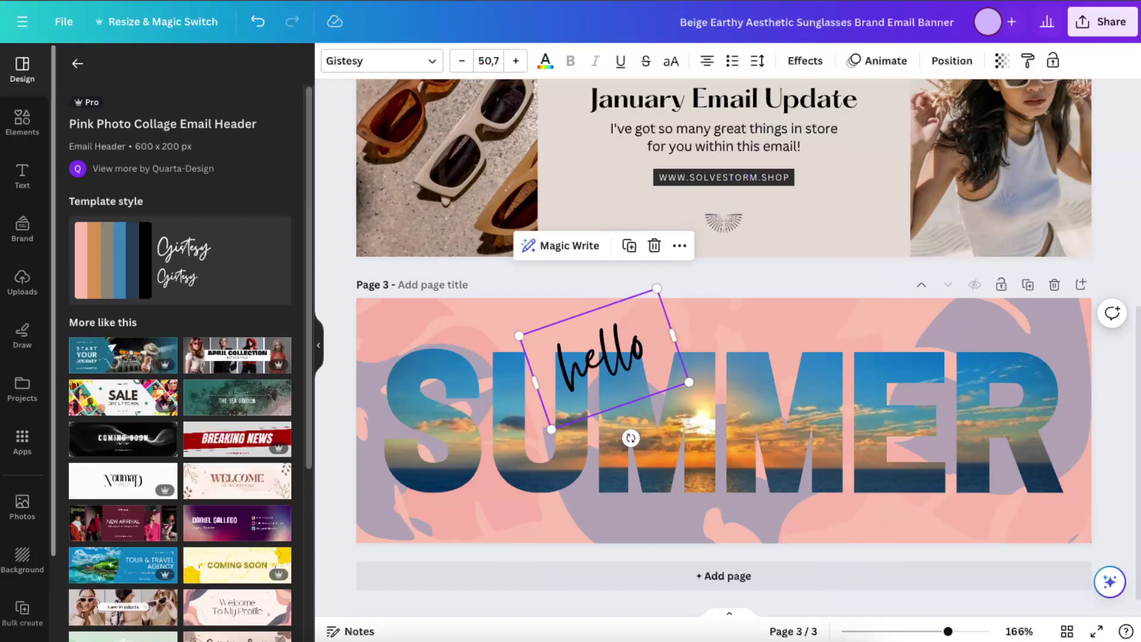
left_click(1107, 237)
scroll(1050, 264, "up", 5)
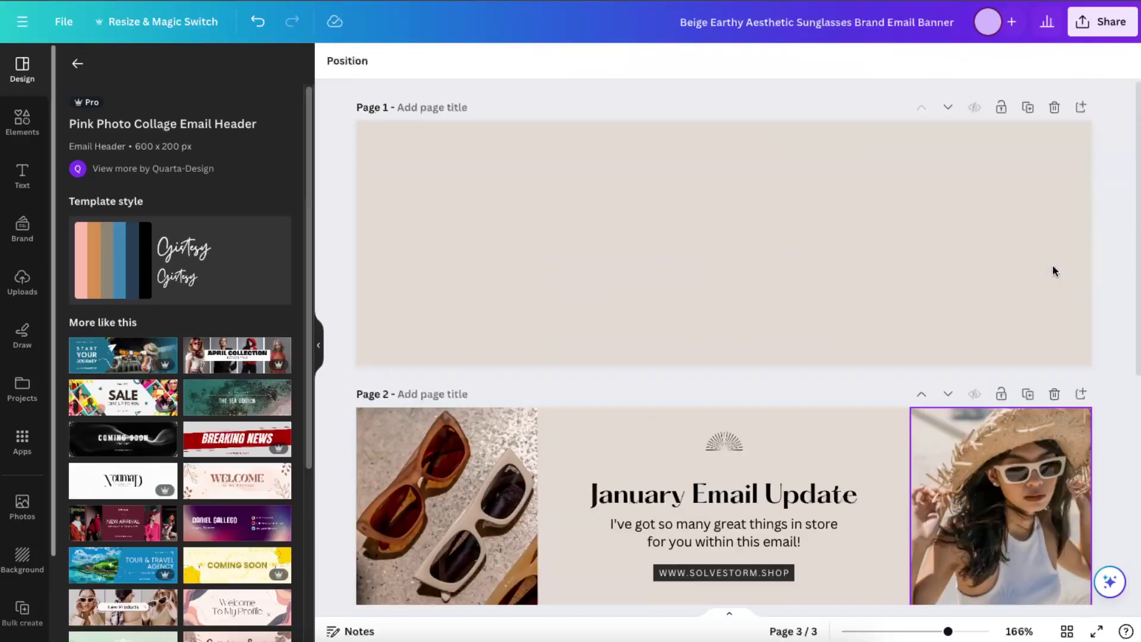
scroll(1053, 266, "down", 4)
Make the January banner's background light pink (#f5a89b).
left_click(621, 262)
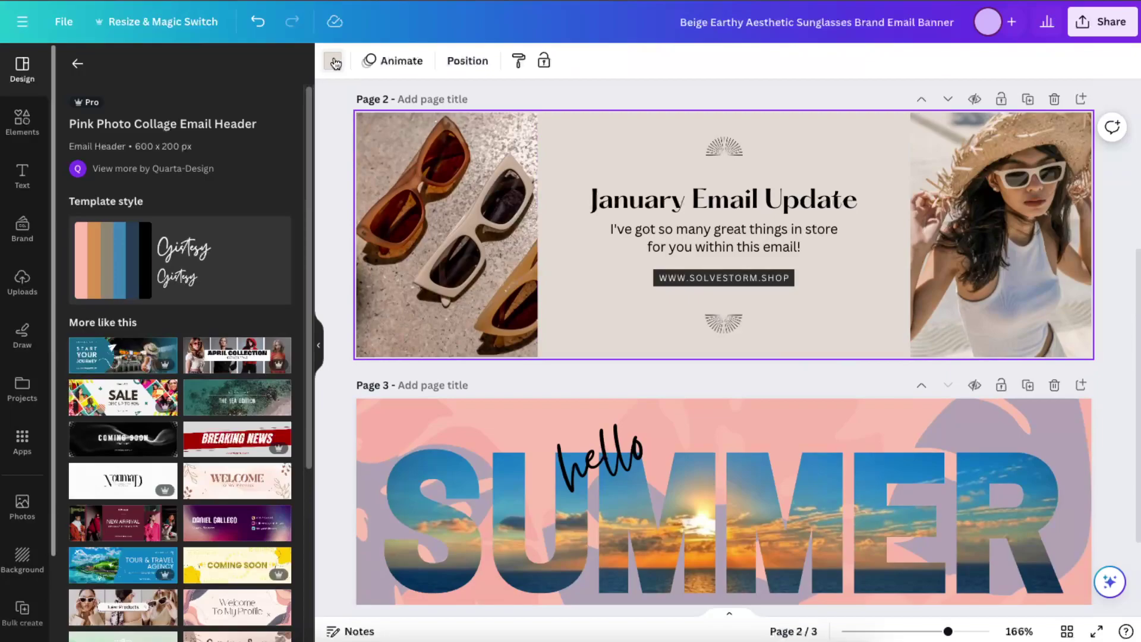
left_click(332, 61)
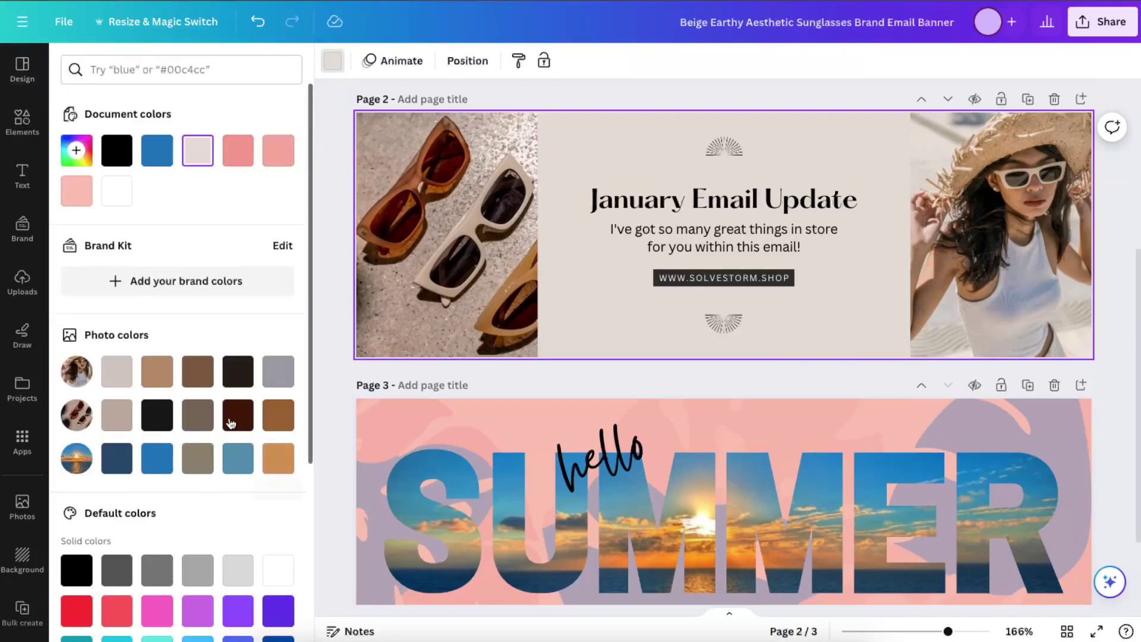
left_click(278, 150)
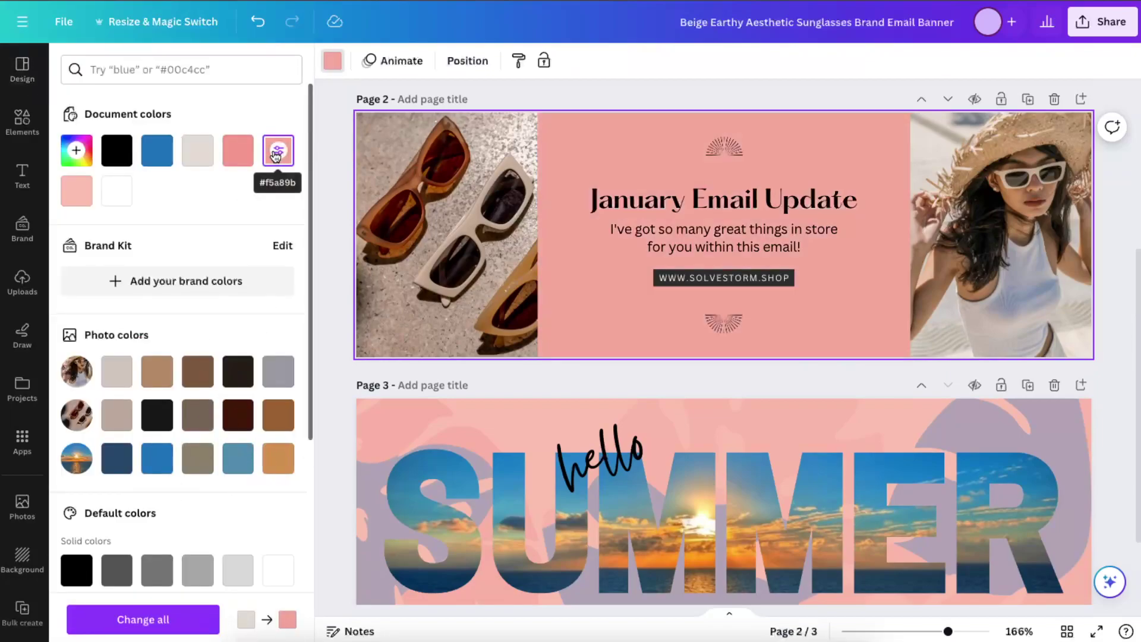
left_click(599, 189)
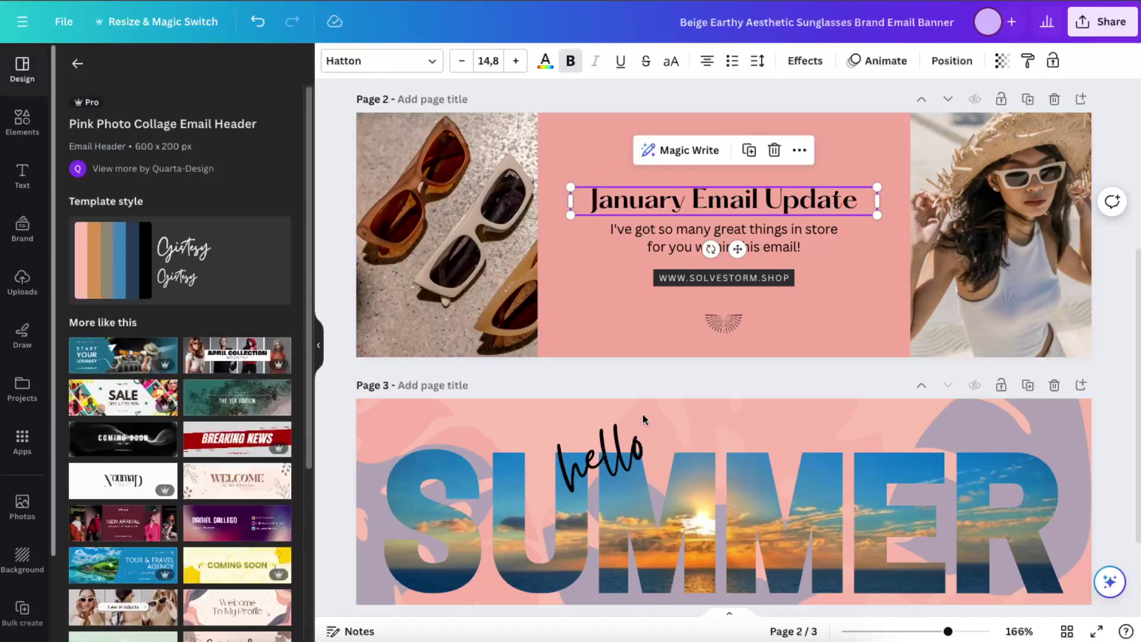
left_click(621, 473)
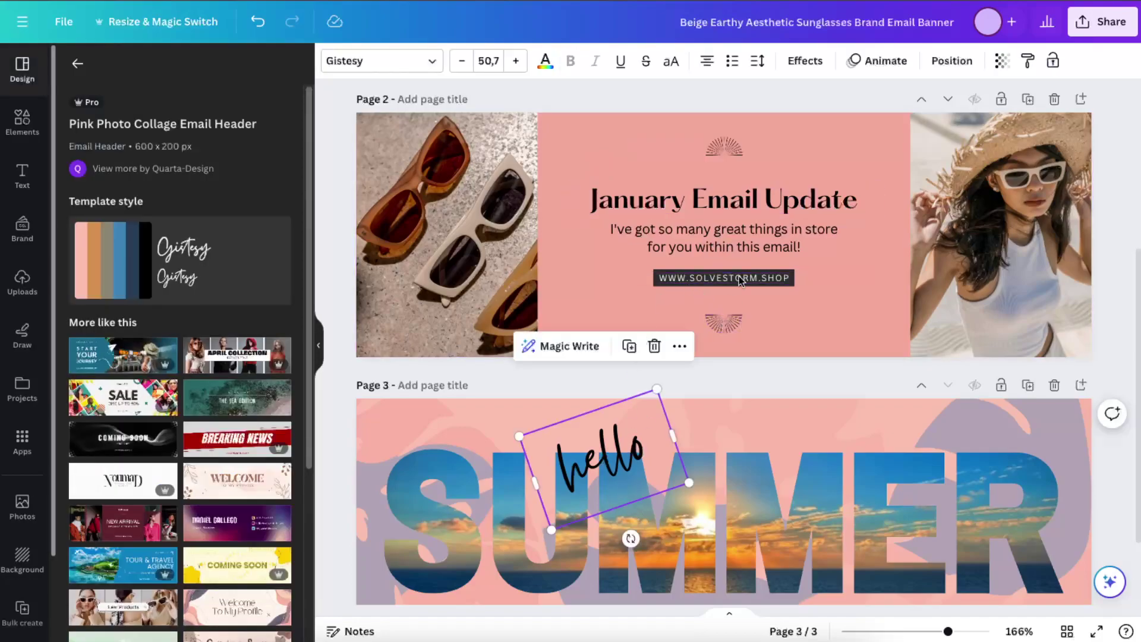
left_click(857, 127)
scroll(885, 267, "down", 2)
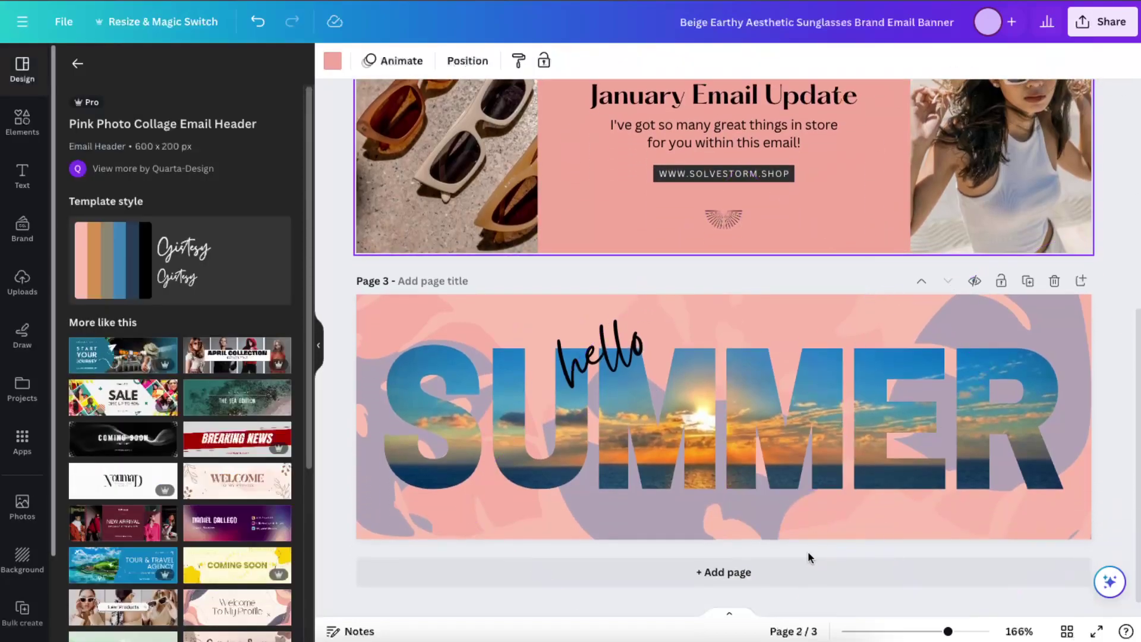
Add a blank fourth page and search the design elements for 'button'.
left_click(803, 572)
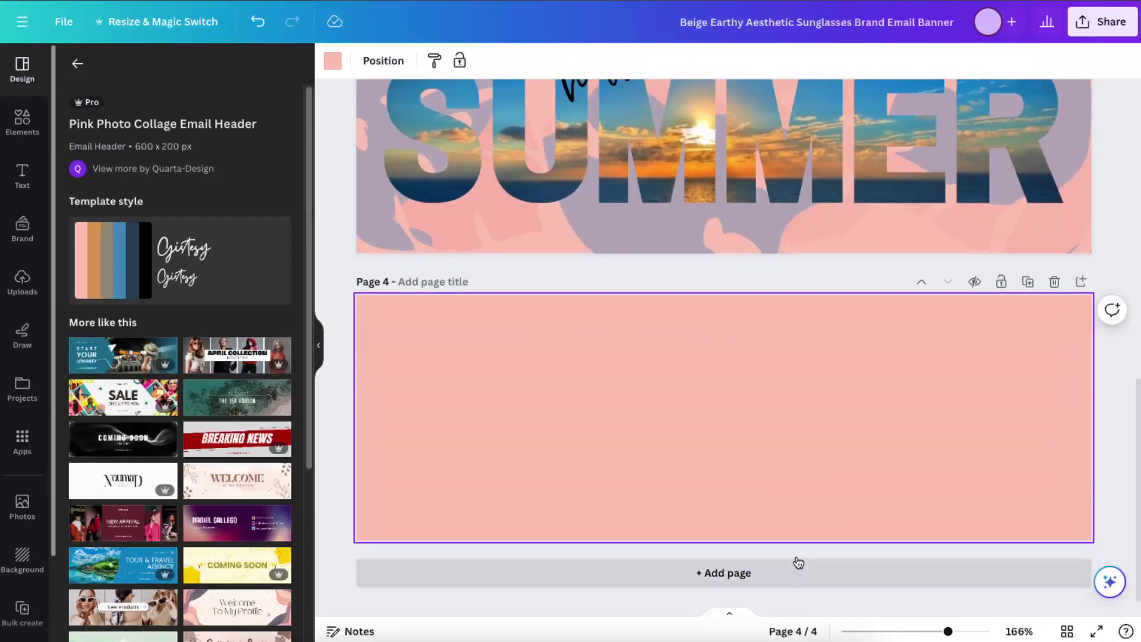
left_click(48, 117)
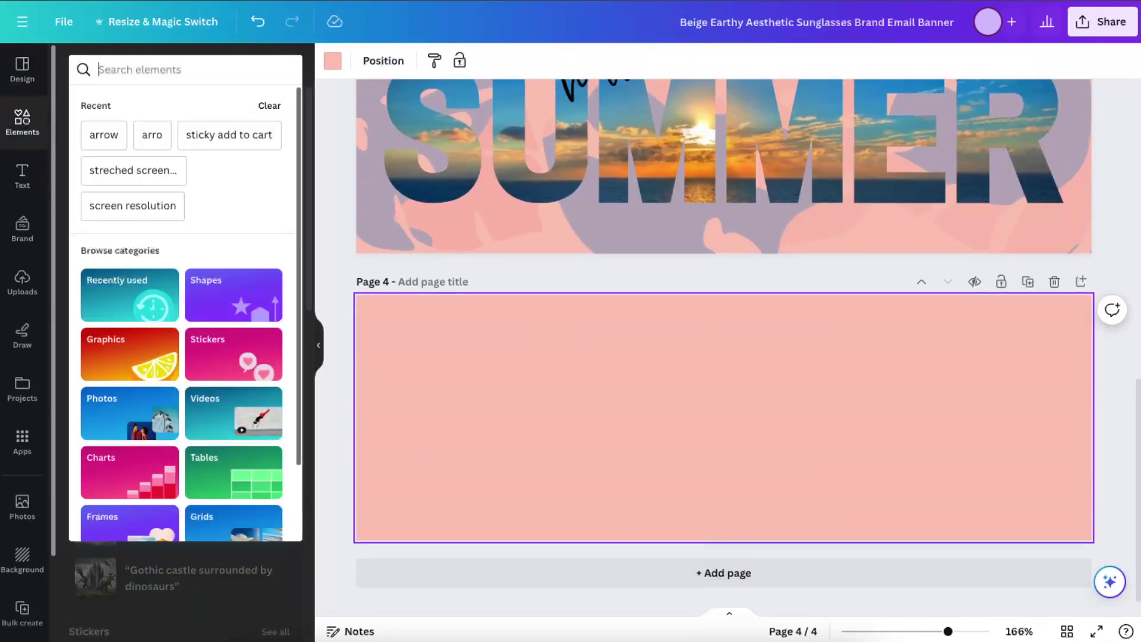
type("button")
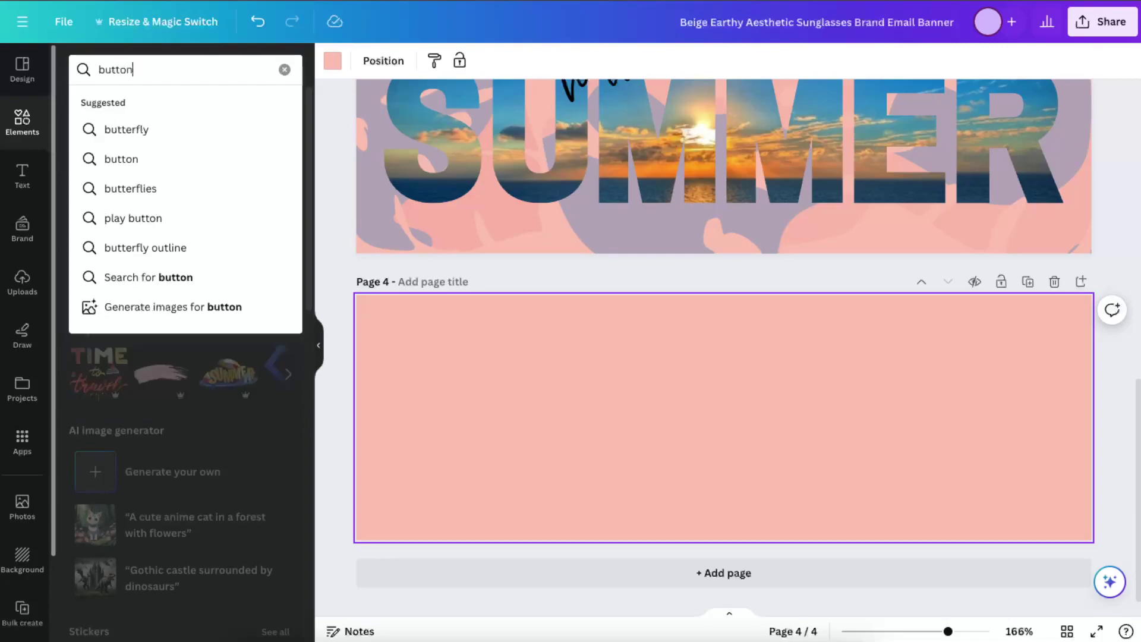
key("Return")
Place the yellow button graphic on page 4, enlarged and centred.
left_click(98, 226)
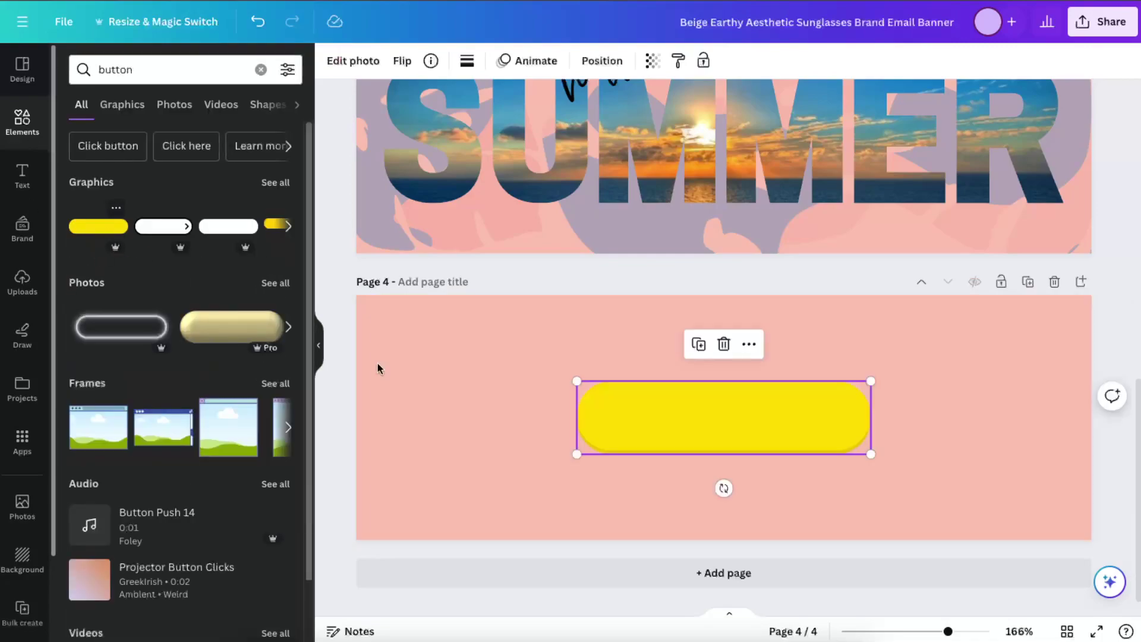
left_click(885, 436)
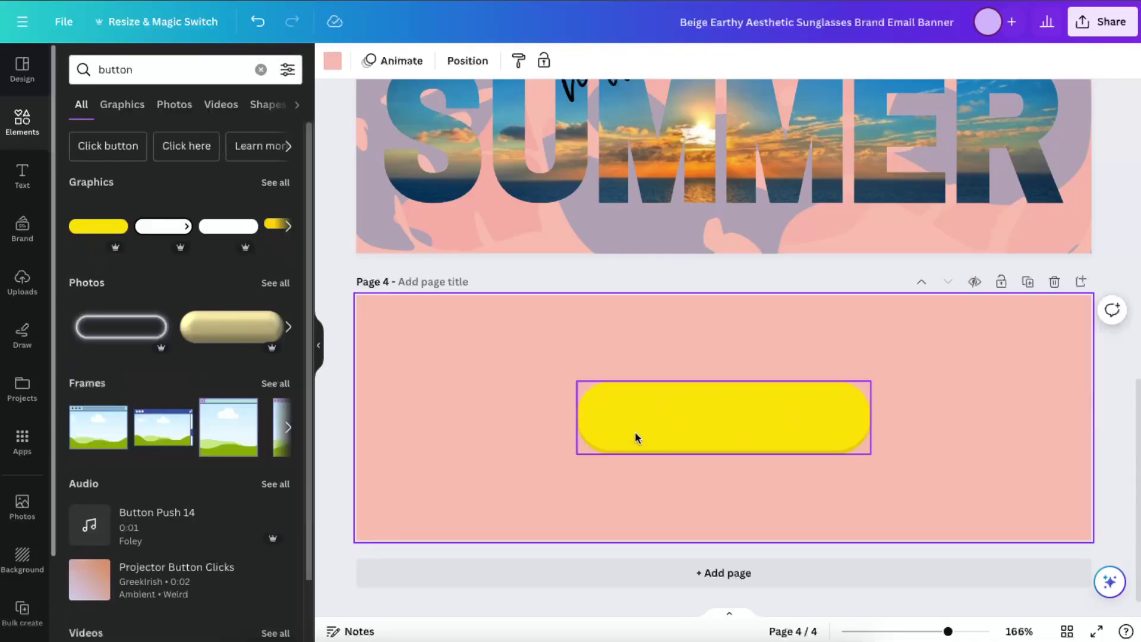
left_click(122, 327)
key("Delete")
left_click(777, 419)
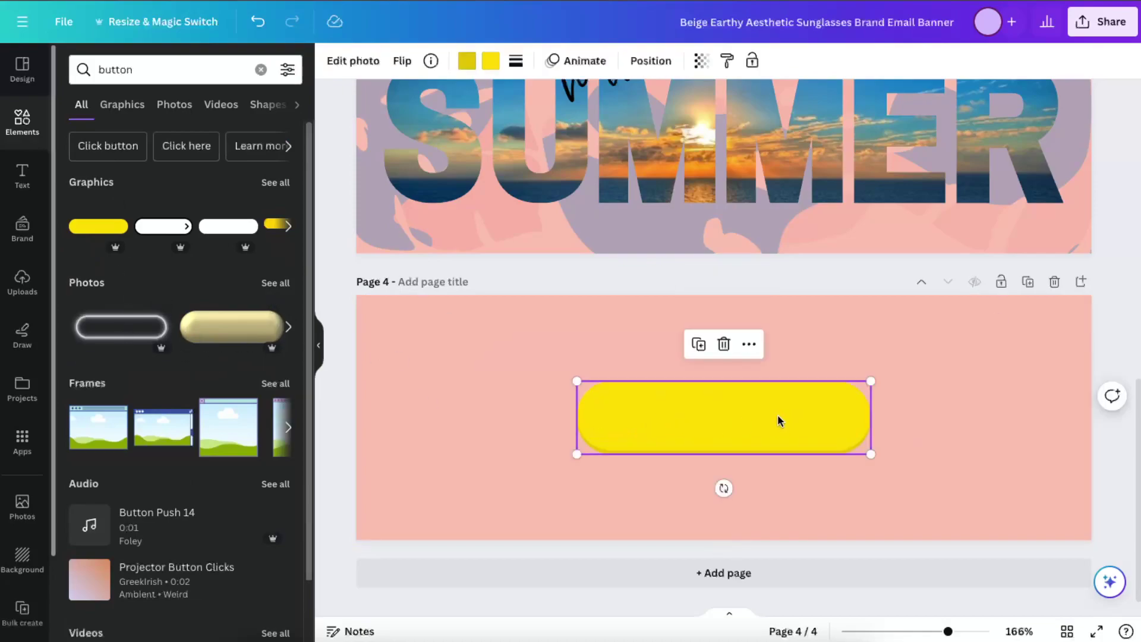
left_click_drag(872, 379, 927, 369)
left_click_drag(835, 414, 806, 427)
Make the button's fill blue and its lower edge black.
left_click(491, 60)
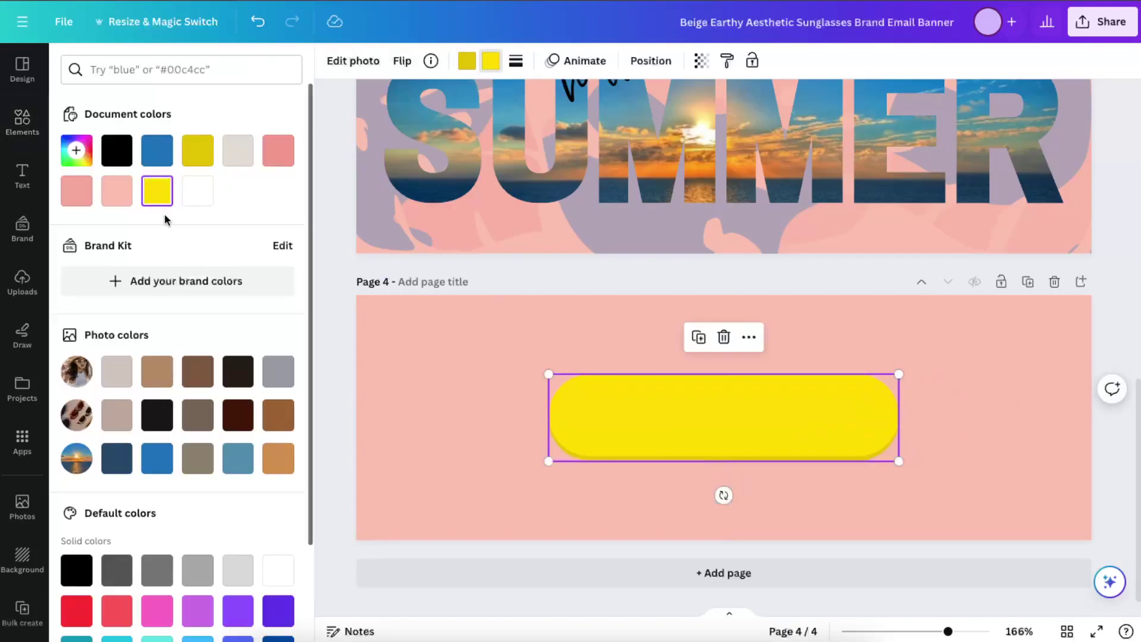
left_click(165, 167)
left_click(467, 61)
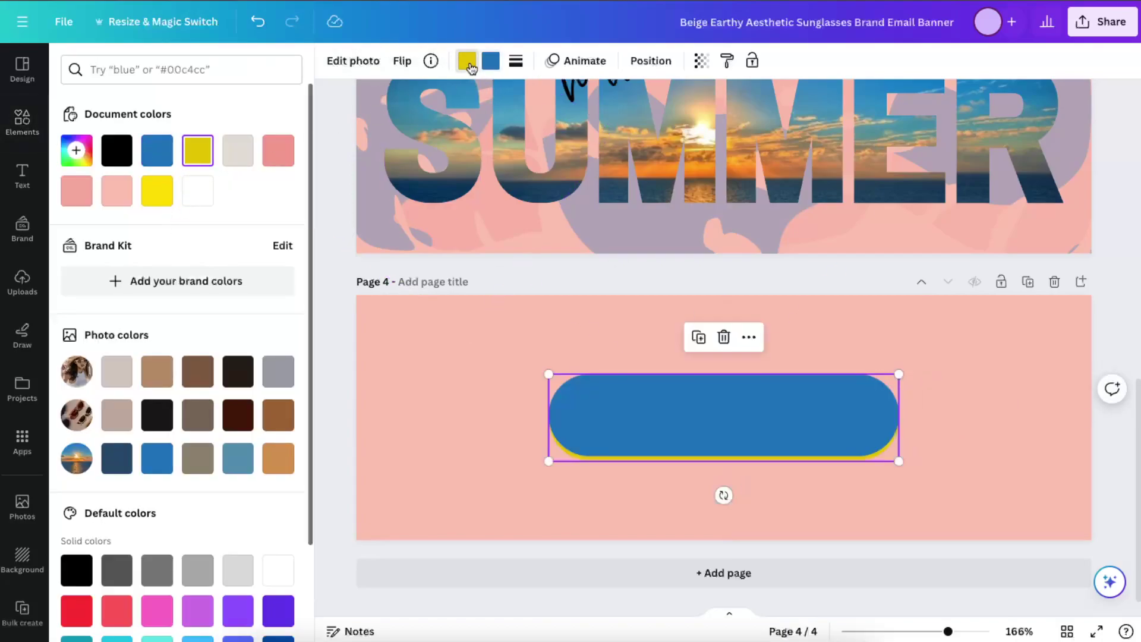
left_click(237, 470)
key("Escape")
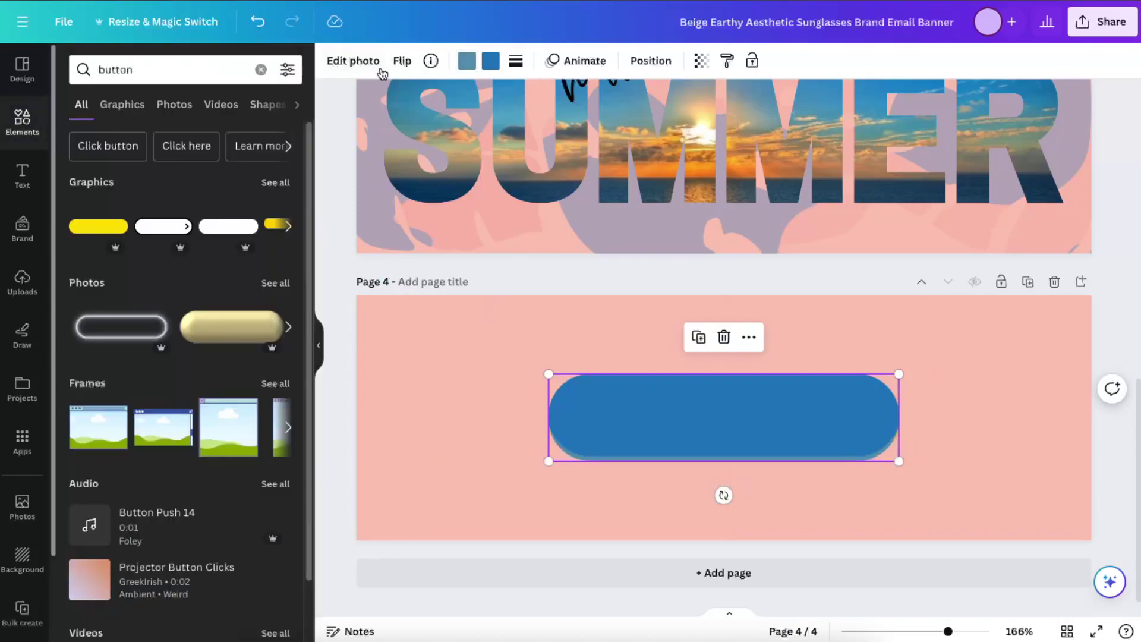
left_click(484, 62)
scroll(178, 297, "down", 2)
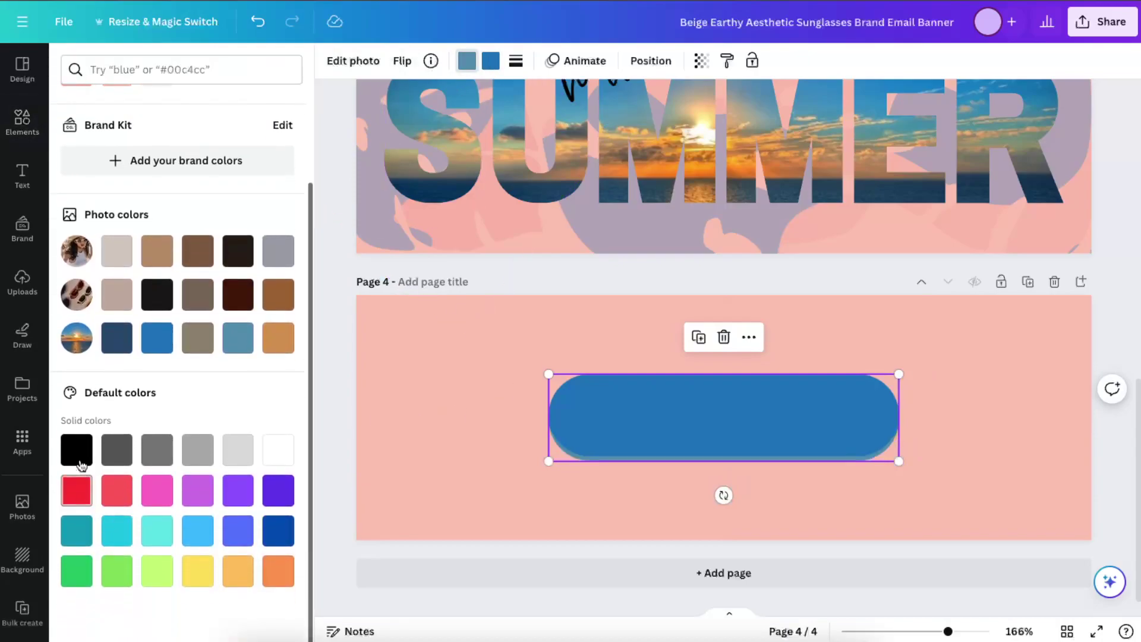
left_click(77, 449)
left_click(365, 446)
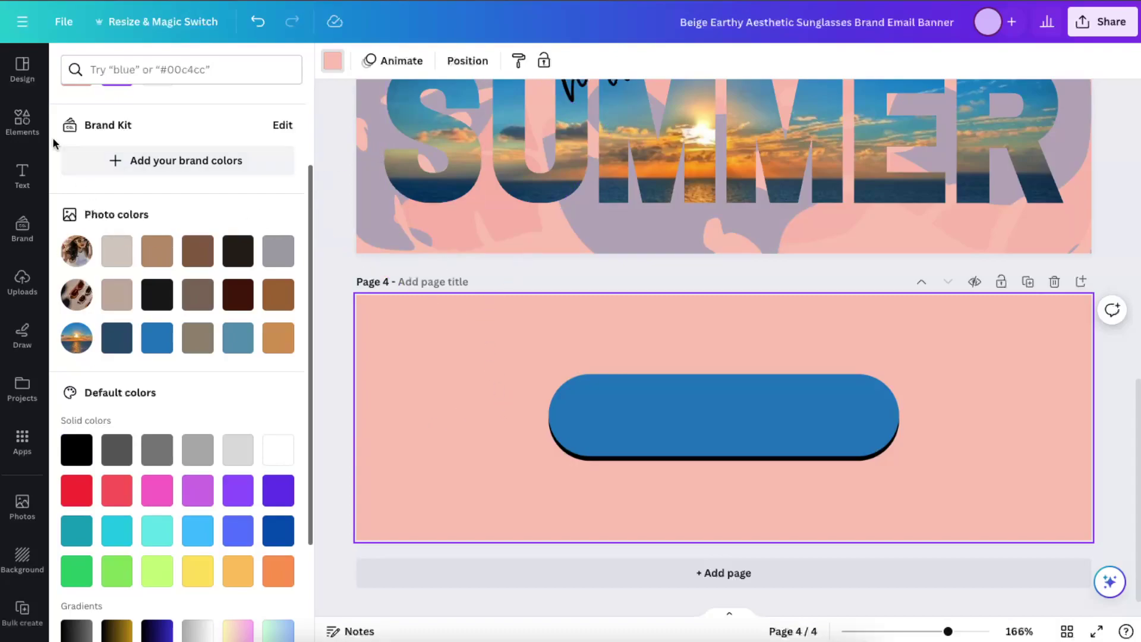
Add a SUBSCRIBE heading, enlarged and centred on the button.
left_click(22, 122)
left_click(137, 245)
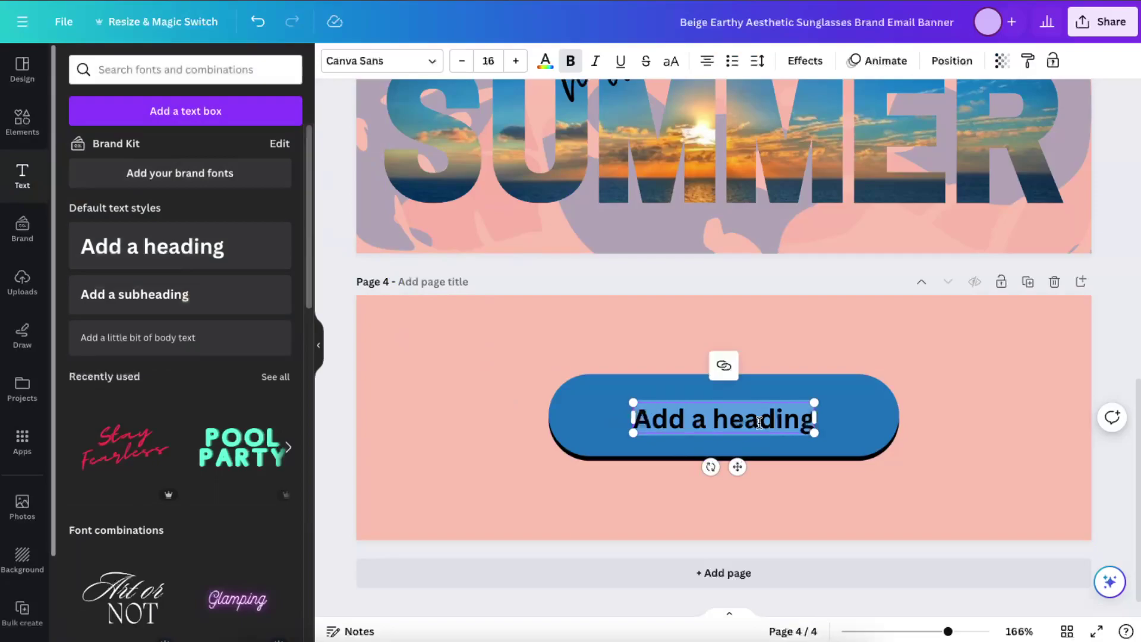
type("Sub")
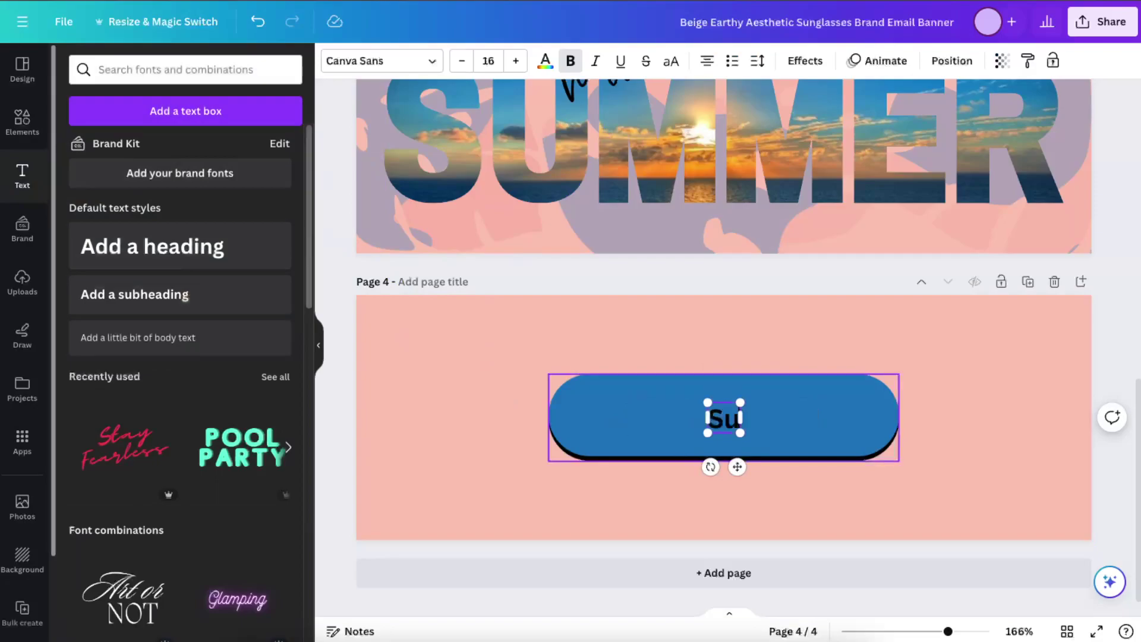
key("BackSpace")
key("BackSpace")
key("BackSpace")
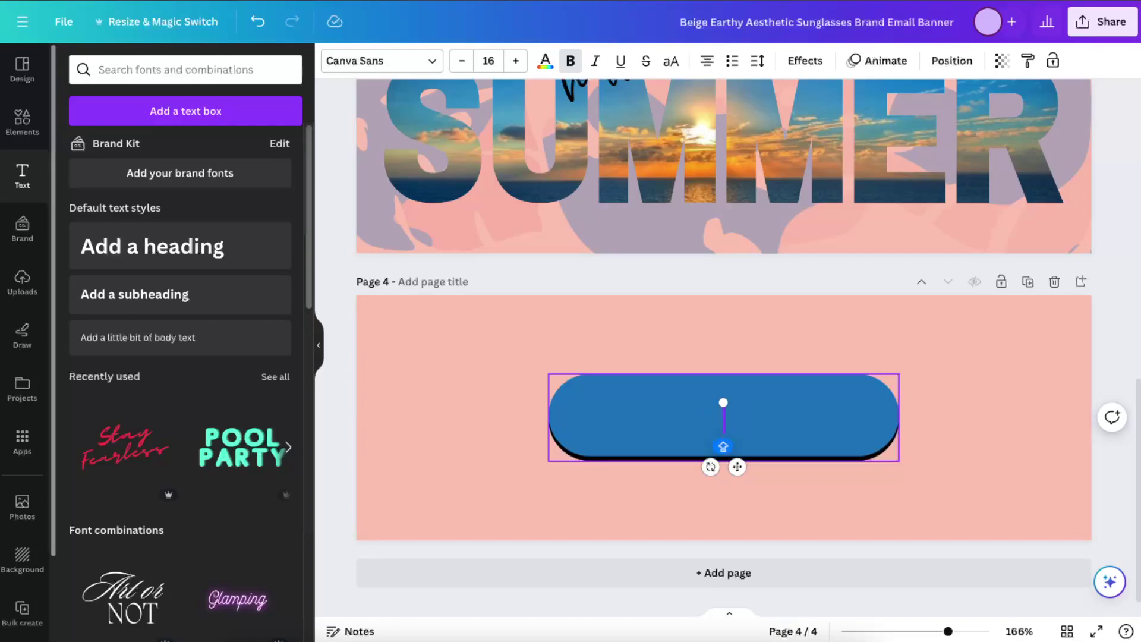
type("SUBSCRIBE")
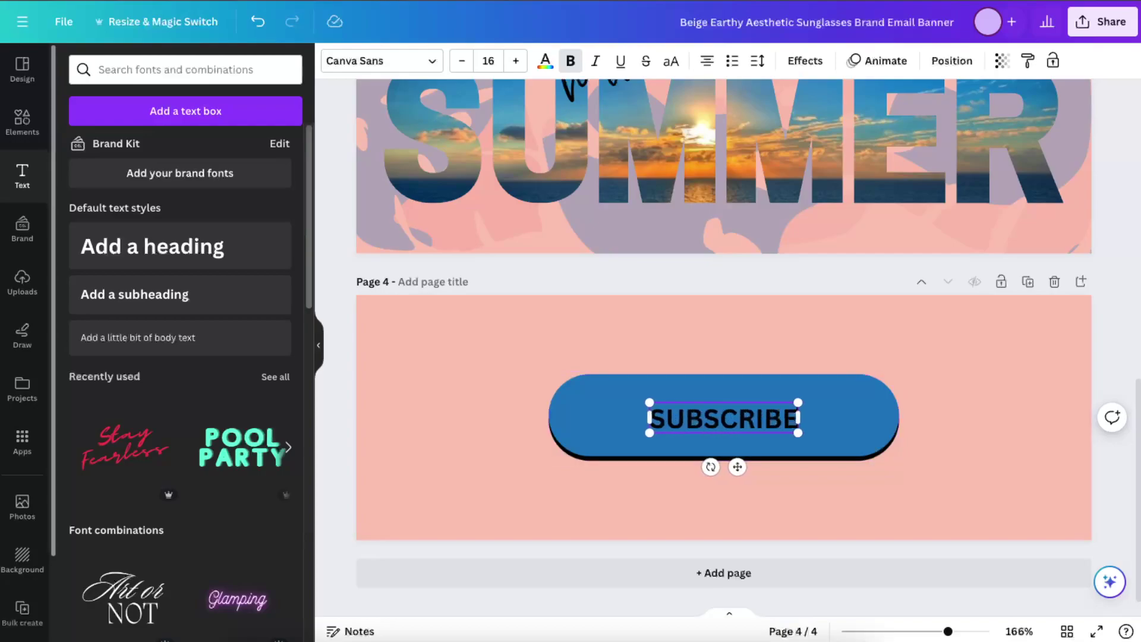
left_click_drag(798, 402, 937, 376)
left_click(971, 419)
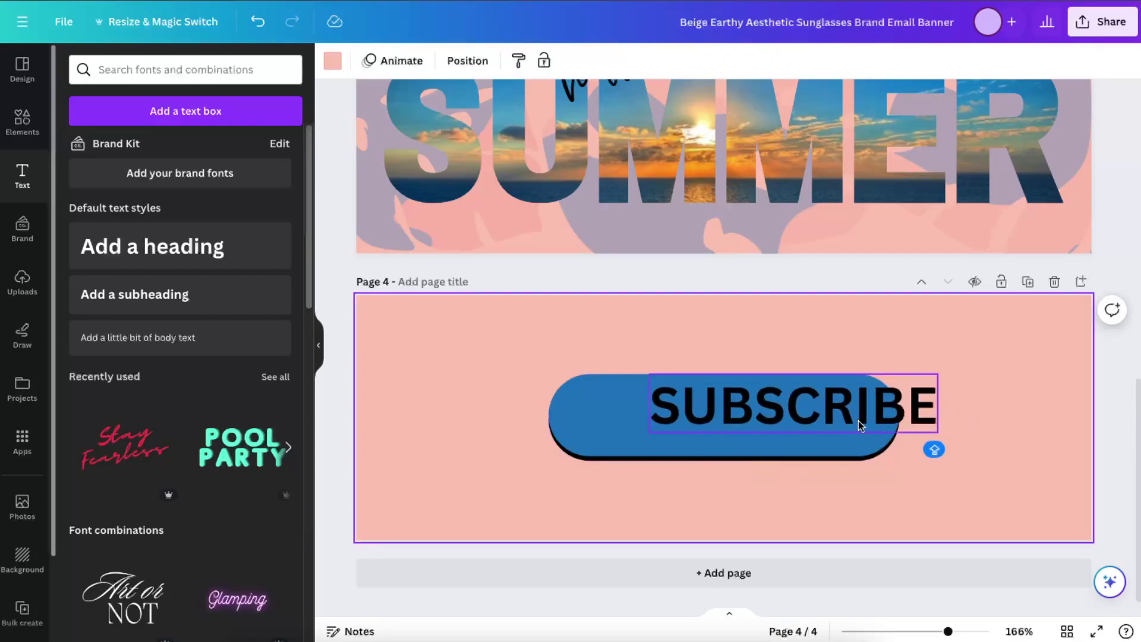
left_click_drag(858, 420, 788, 434)
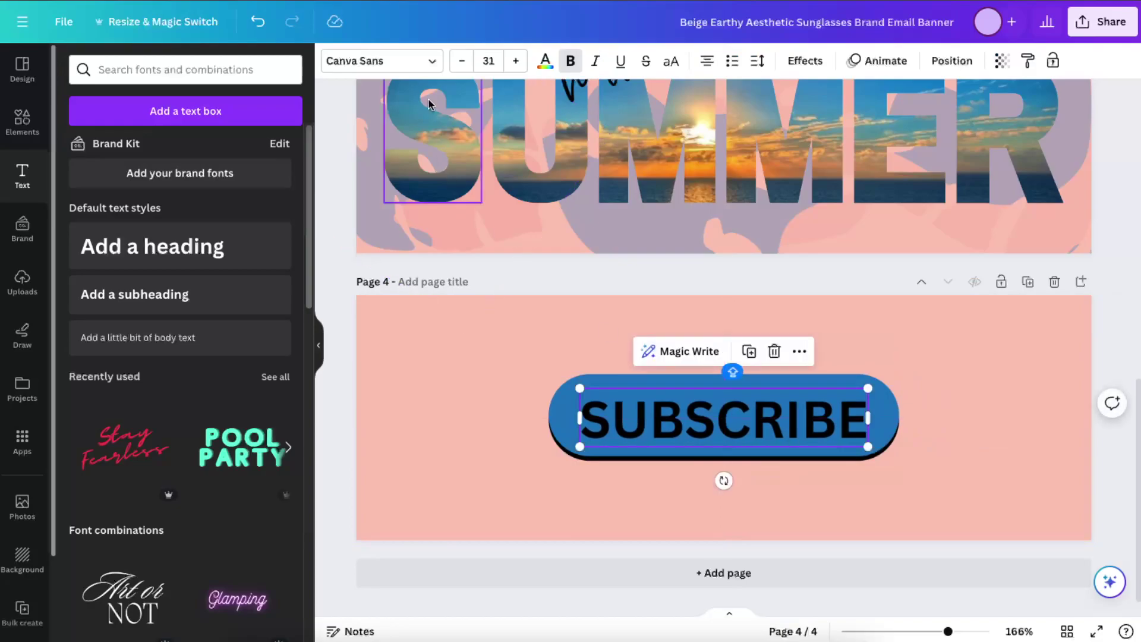
Make the SUBSCRIBE text white in Helvetica World, re-centred on the button.
left_click(543, 60)
scroll(270, 416, "down", 3)
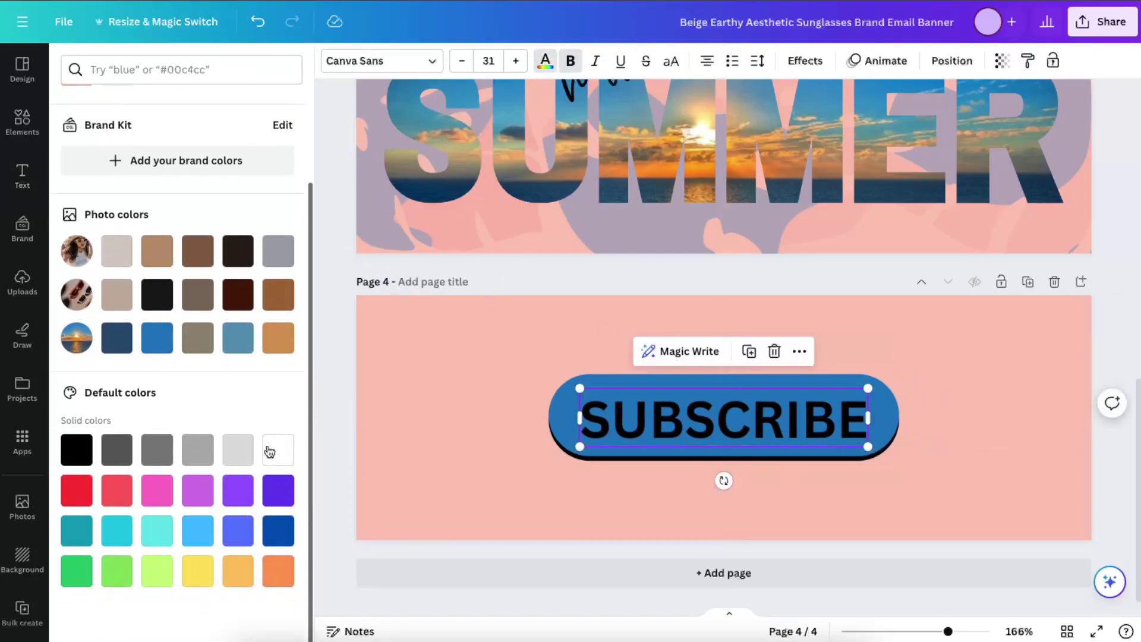
left_click(270, 450)
left_click_drag(644, 412, 643, 413)
left_click(435, 62)
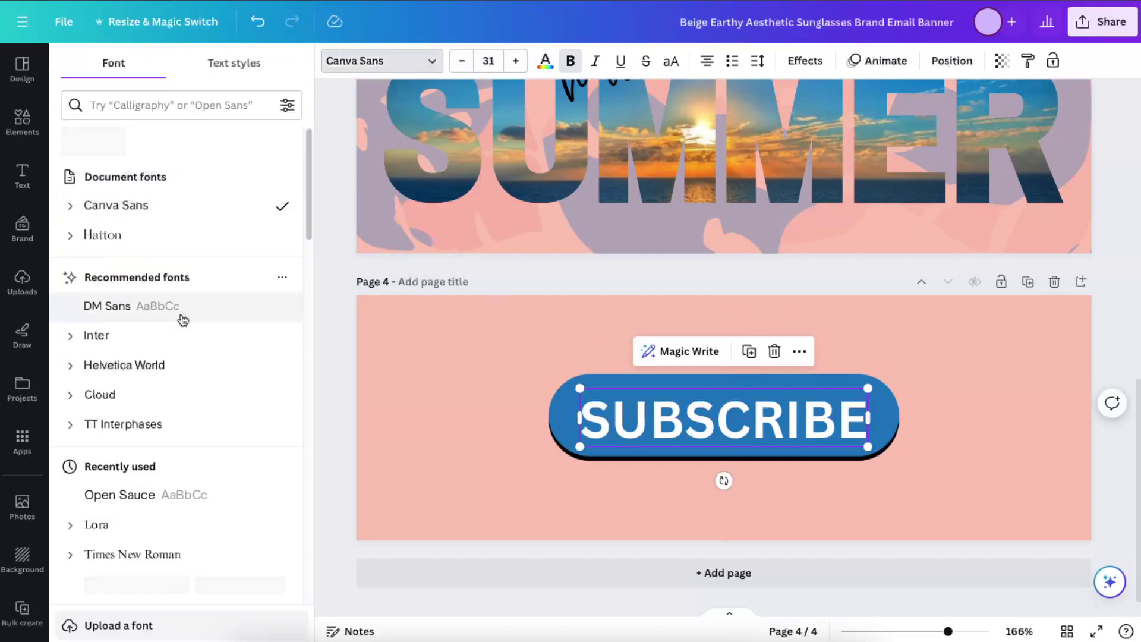
left_click(153, 369)
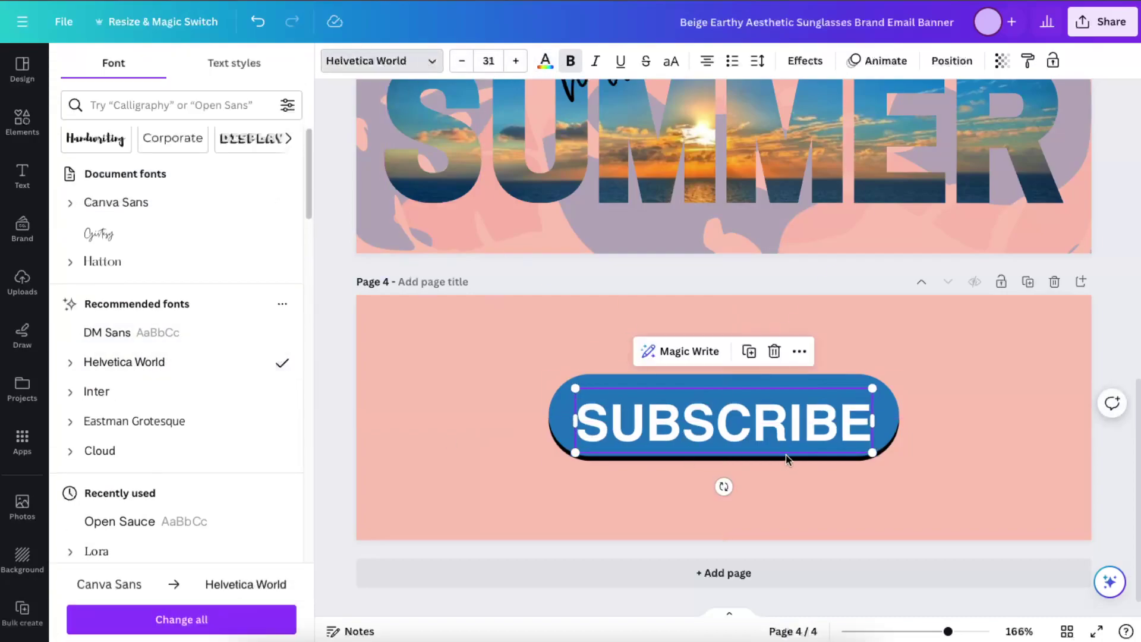
left_click_drag(772, 422, 773, 421)
left_click(661, 504)
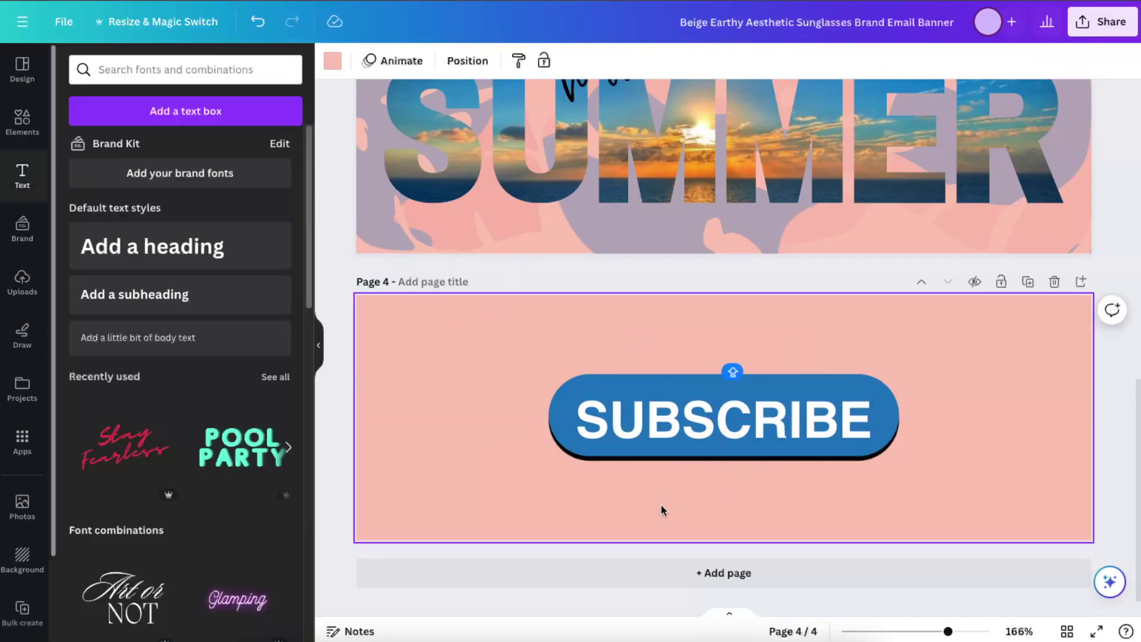
Delete the blank first page and download all three pages as PNG images.
scroll(998, 487, "up", 15)
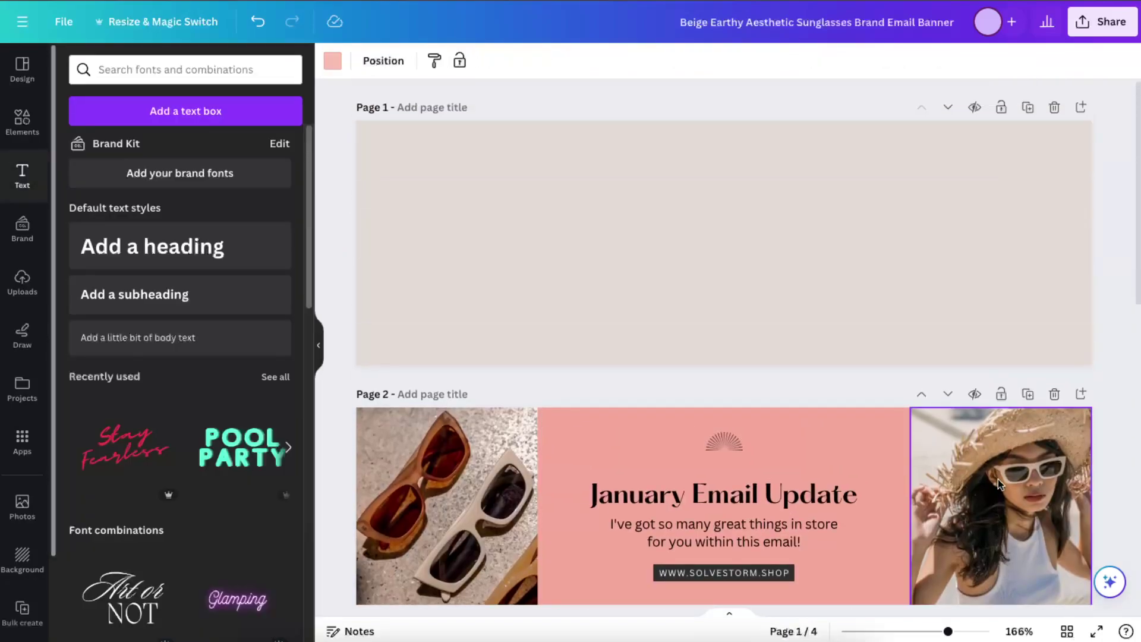
scroll(915, 344, "up", 1)
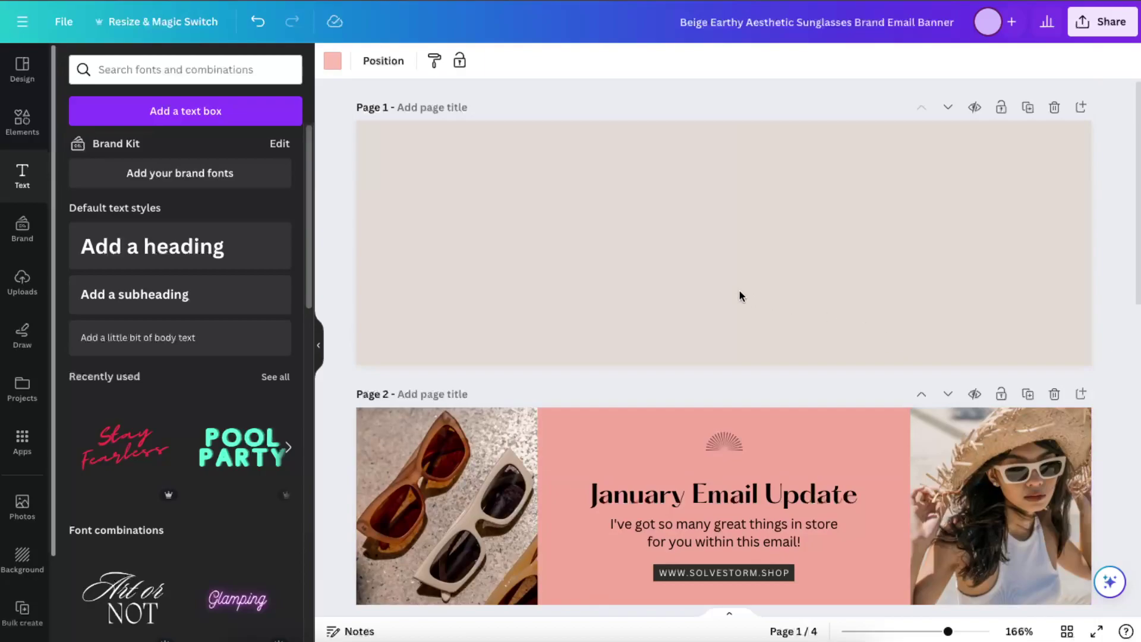
left_click(737, 267)
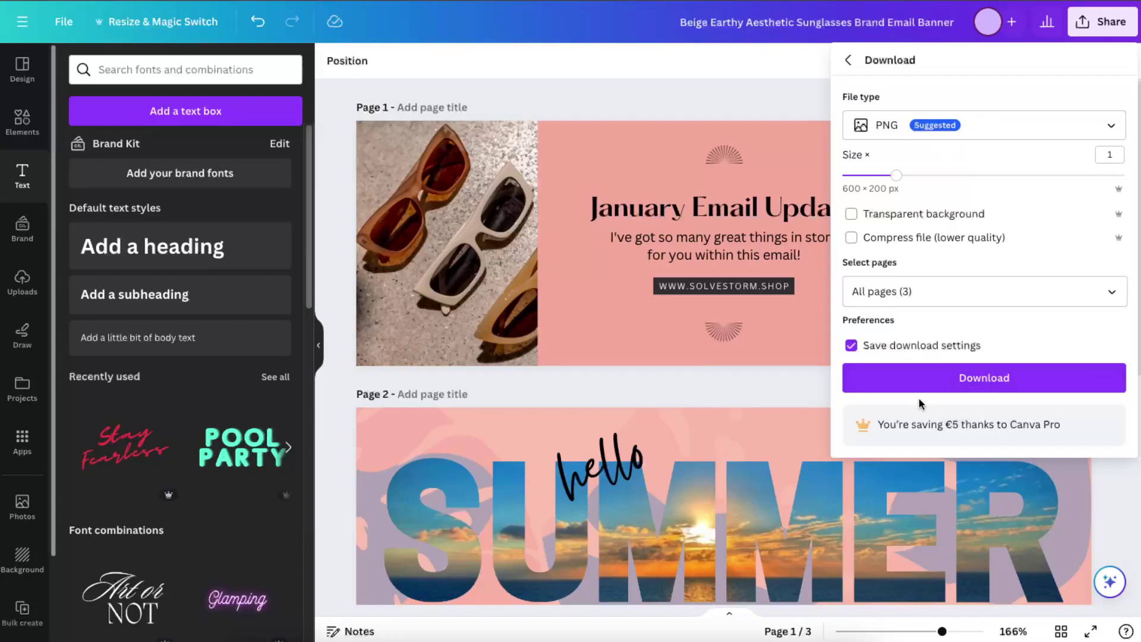
left_click(920, 379)
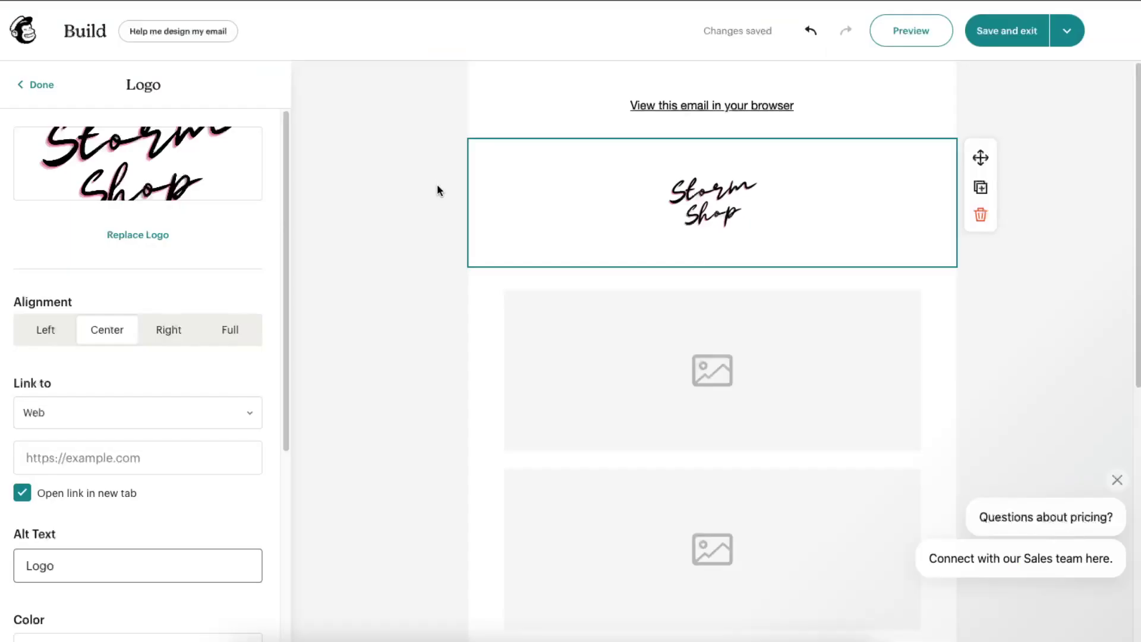
mouse_move(638, 219)
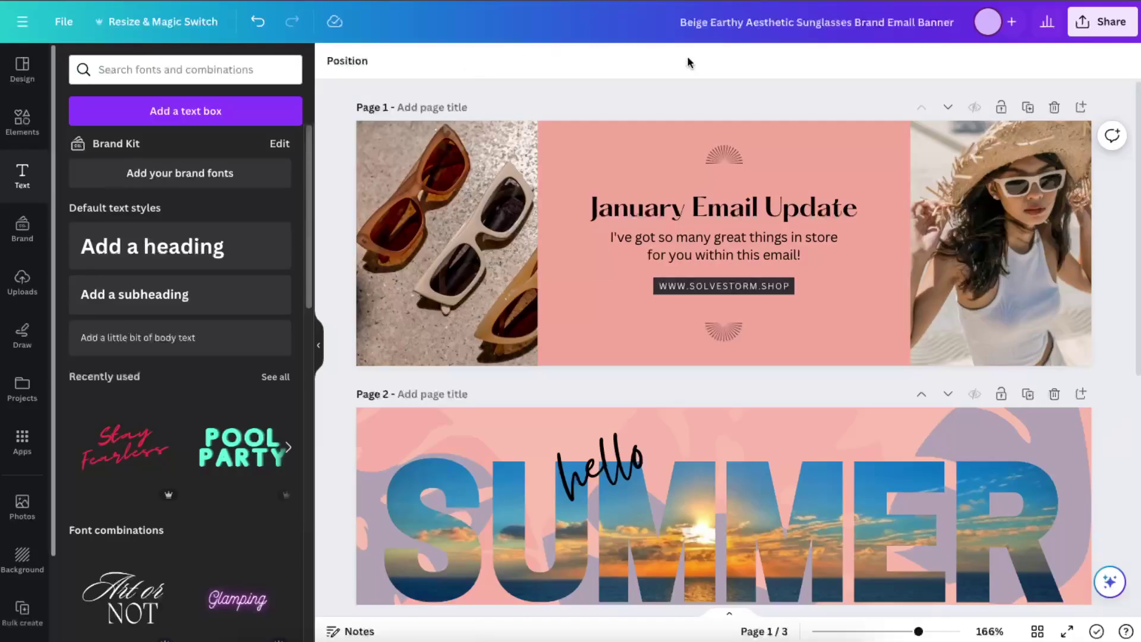
Close the email banner template preview.
scroll(998, 250, "down", 5)
scroll(922, 385, "up", 5)
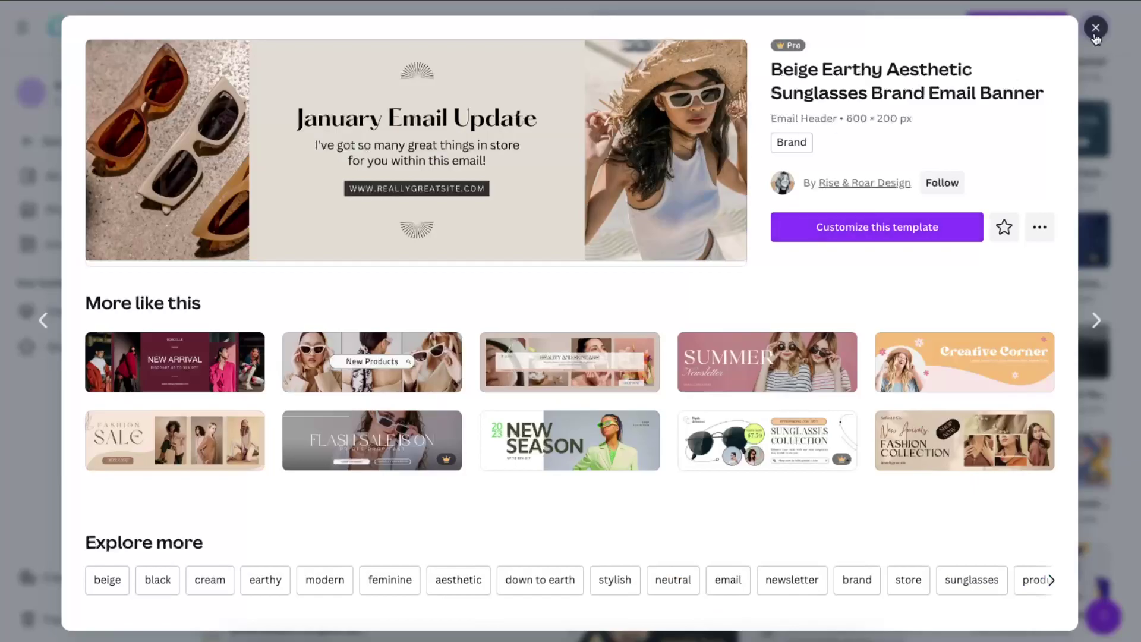
left_click(1095, 27)
scroll(725, 265, "up", 5)
Search templates for 'email newsletter template' and browse the results.
double_click(682, 28)
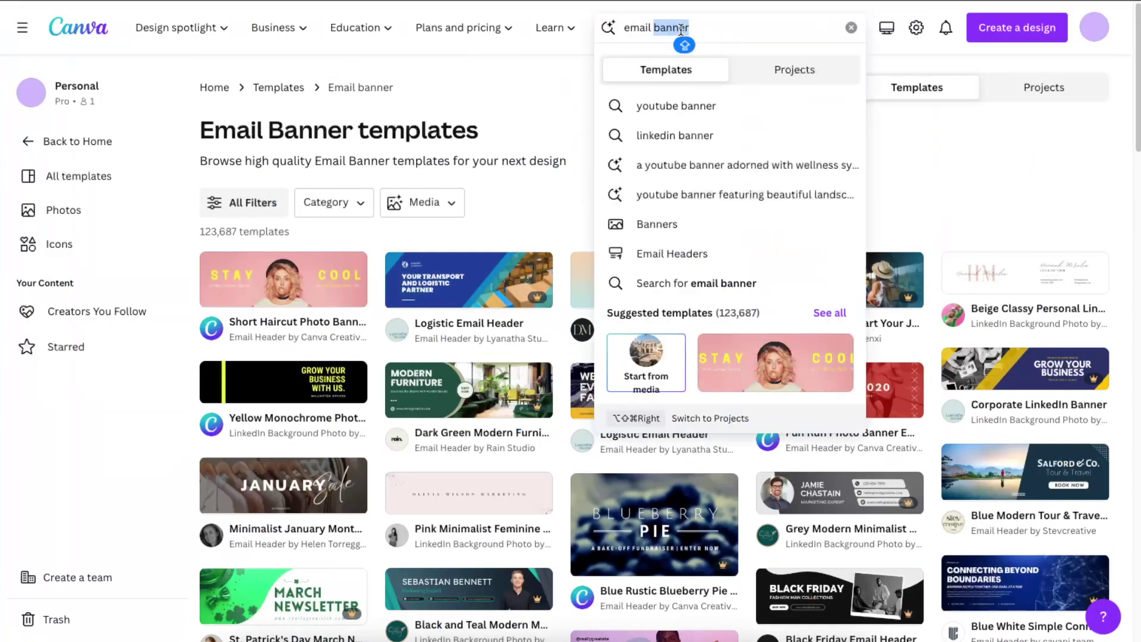
type("NEWS")
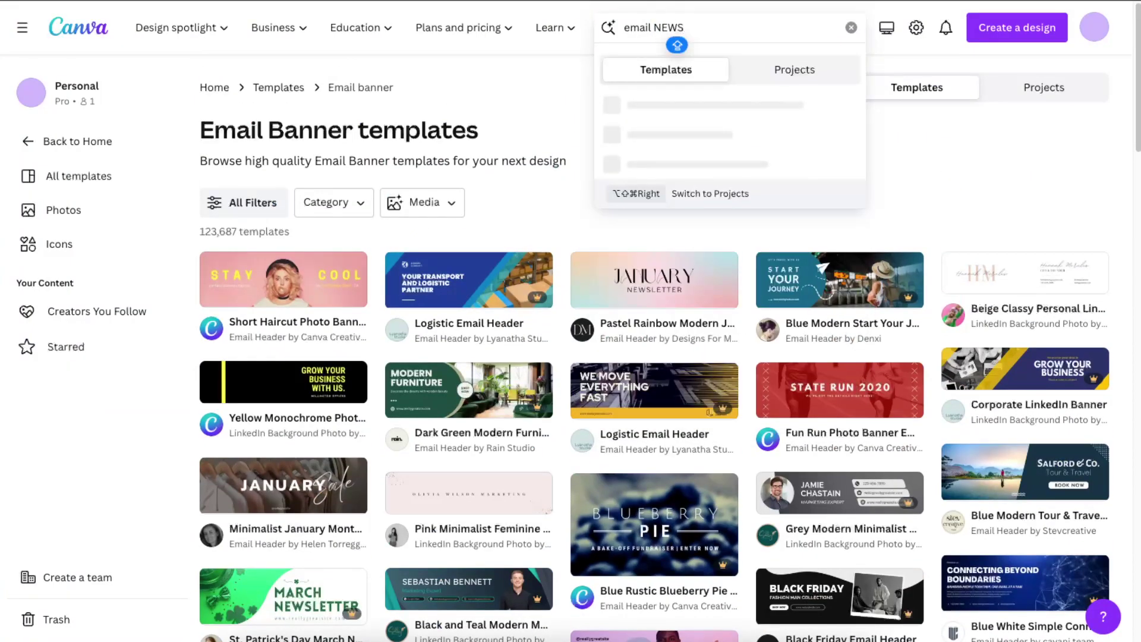
left_click(716, 135)
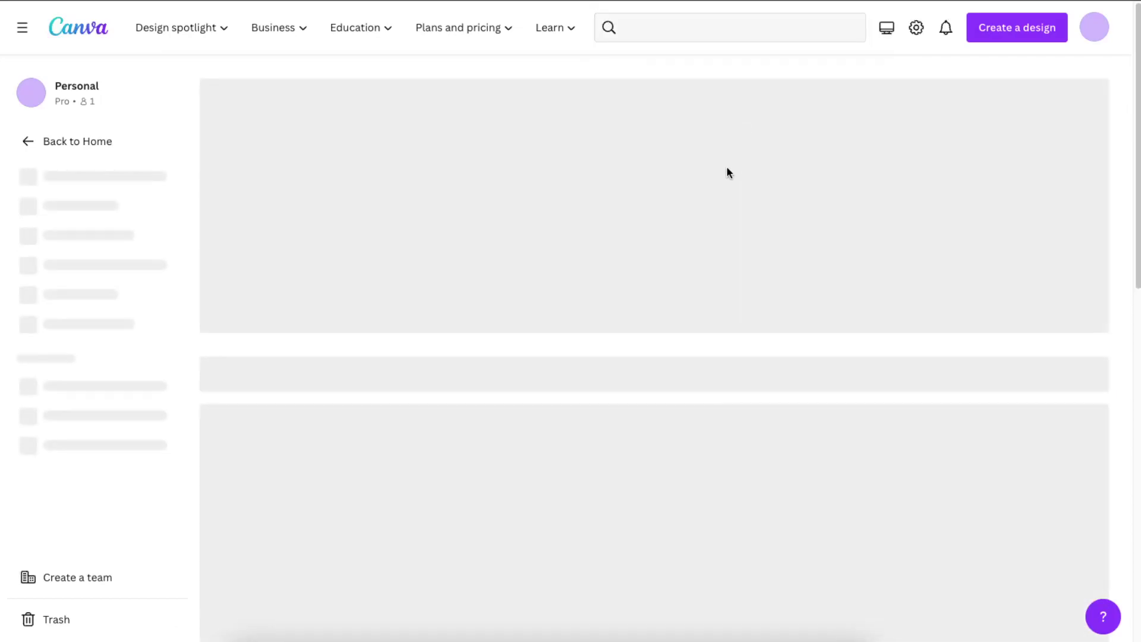
scroll(755, 168, "down", 2)
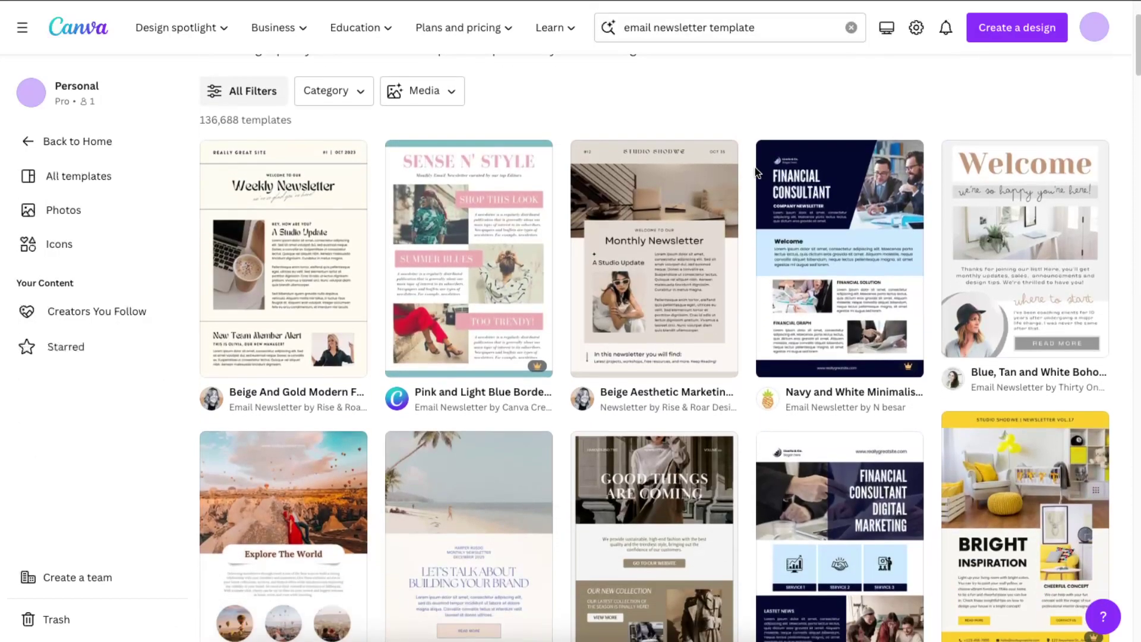
scroll(754, 168, "down", 6)
scroll(756, 172, "up", 8)
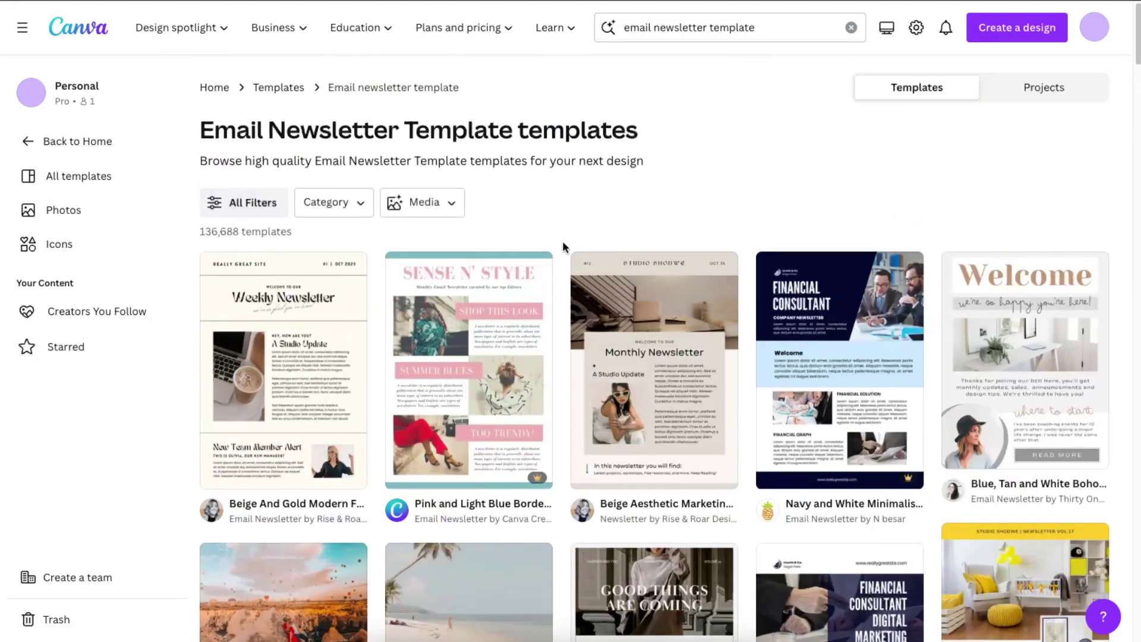
mouse_move(278, 296)
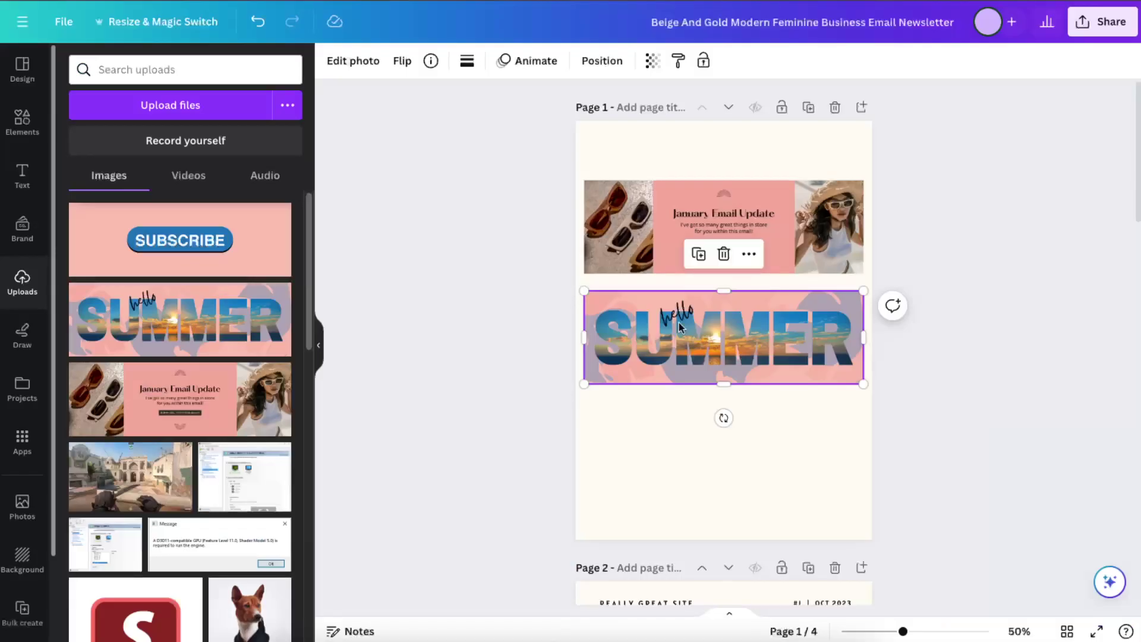
Add the SUBSCRIBE upload below the SUMMER banner and stretch it to full page width.
left_click(893, 222)
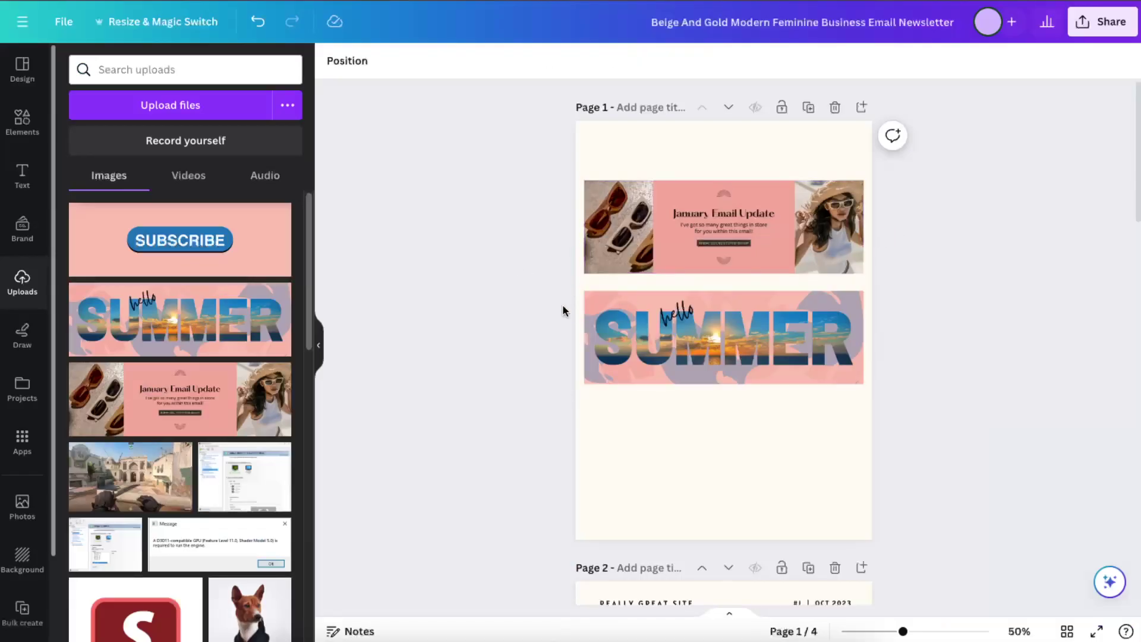
left_click(209, 256)
left_click_drag(723, 331, 672, 437)
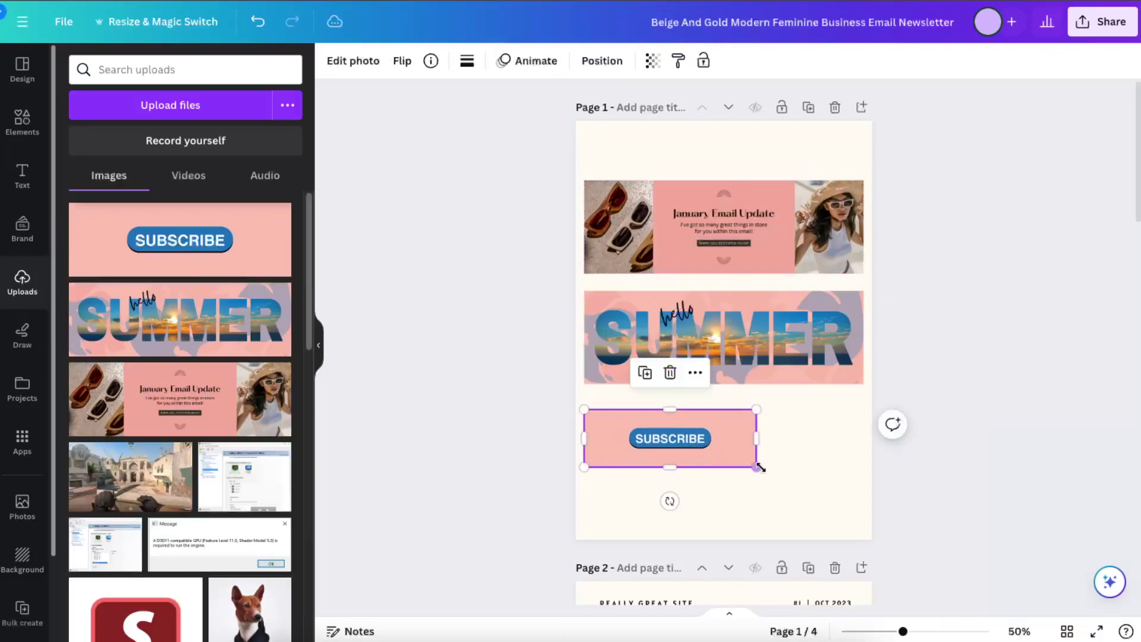
left_click_drag(759, 467, 864, 503)
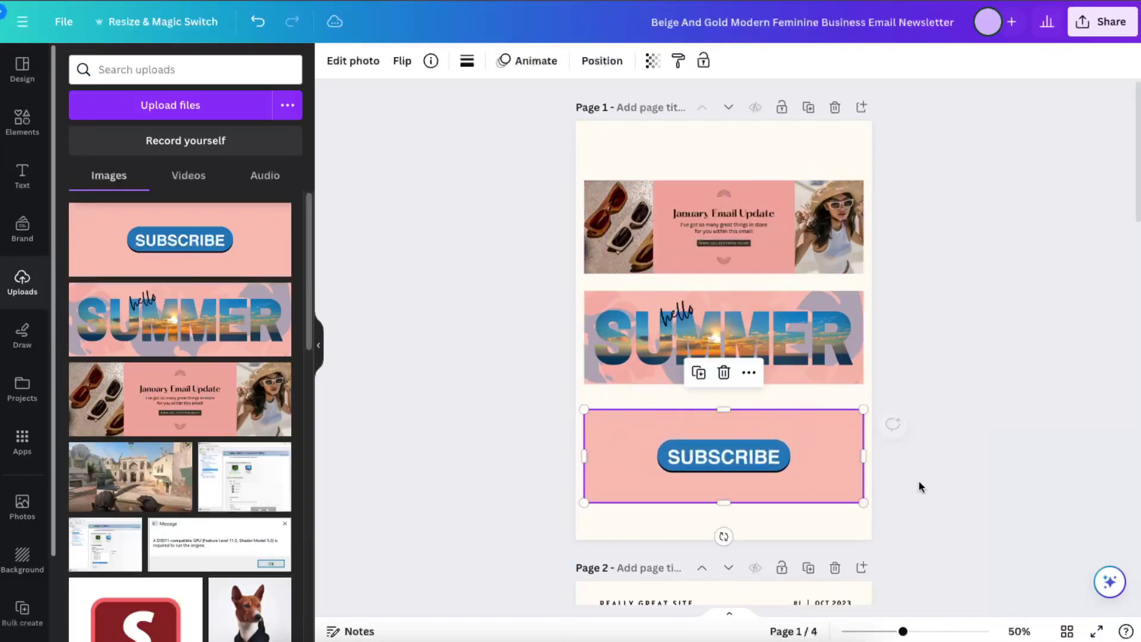
left_click(919, 488)
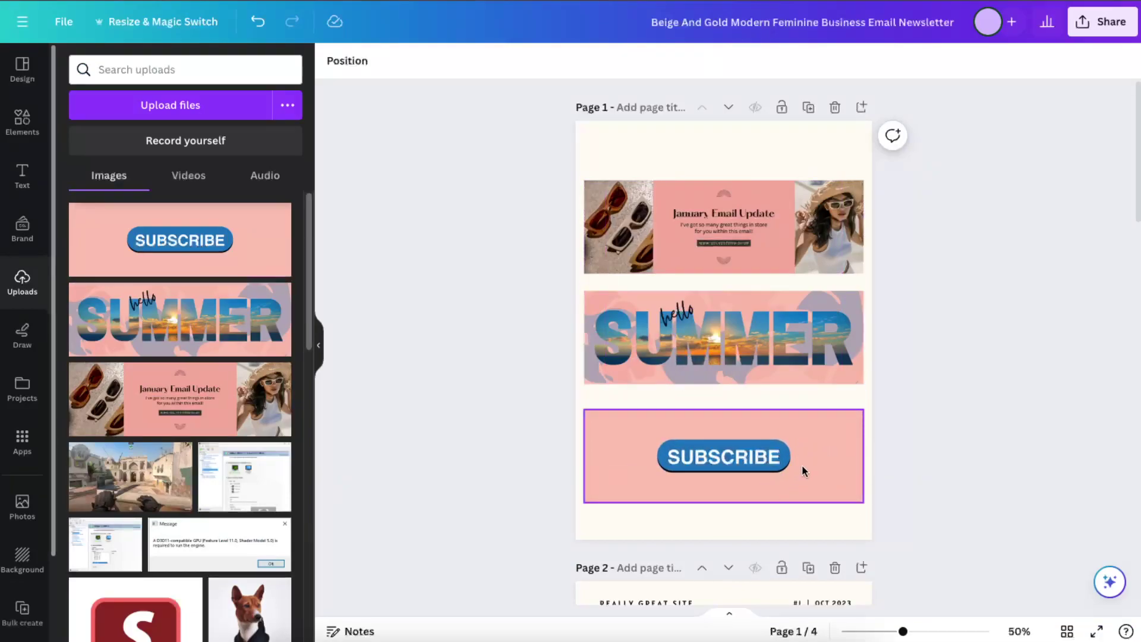
Change the first page's background to the light pink photo colour.
left_click(723, 511)
left_click(331, 57)
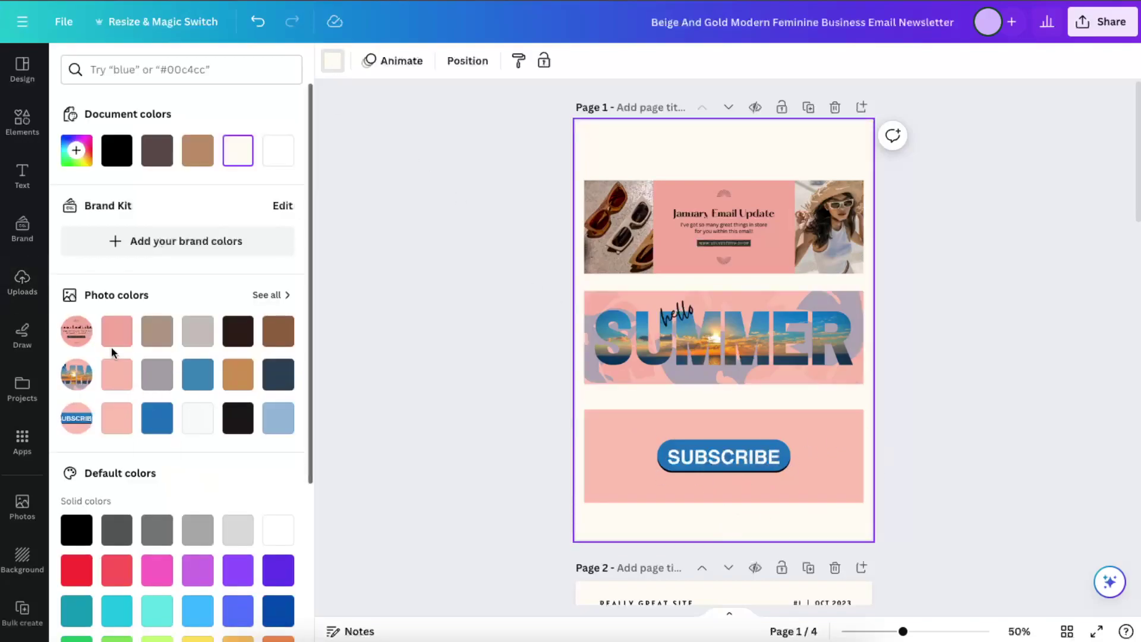
left_click(117, 331)
left_click(117, 367)
left_click(117, 419)
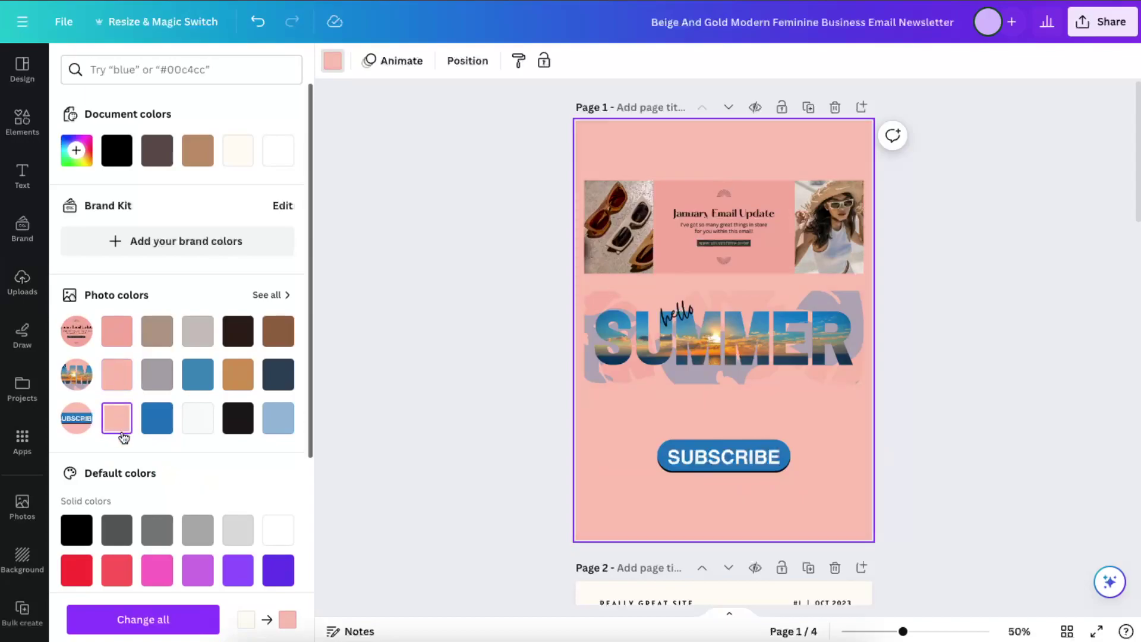
left_click(489, 432)
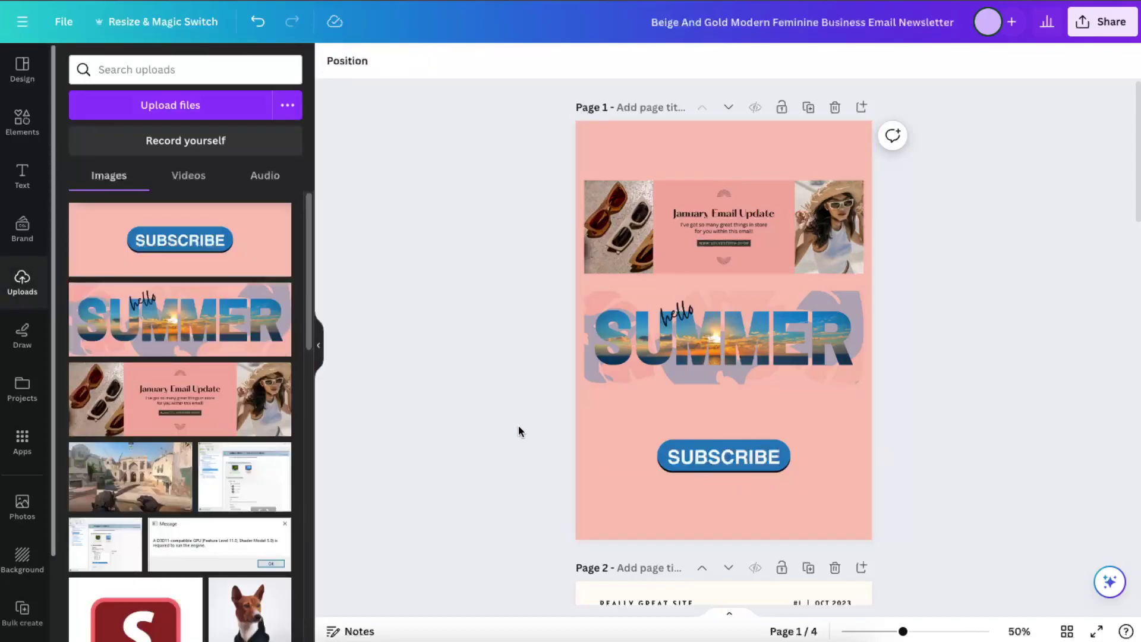
Copy the REALLY GREAT SITE header lines from Page 2 onto the top of Page 1.
scroll(535, 423, "down", 3)
left_click_drag(536, 418, 897, 426)
scroll(682, 376, "up", 3)
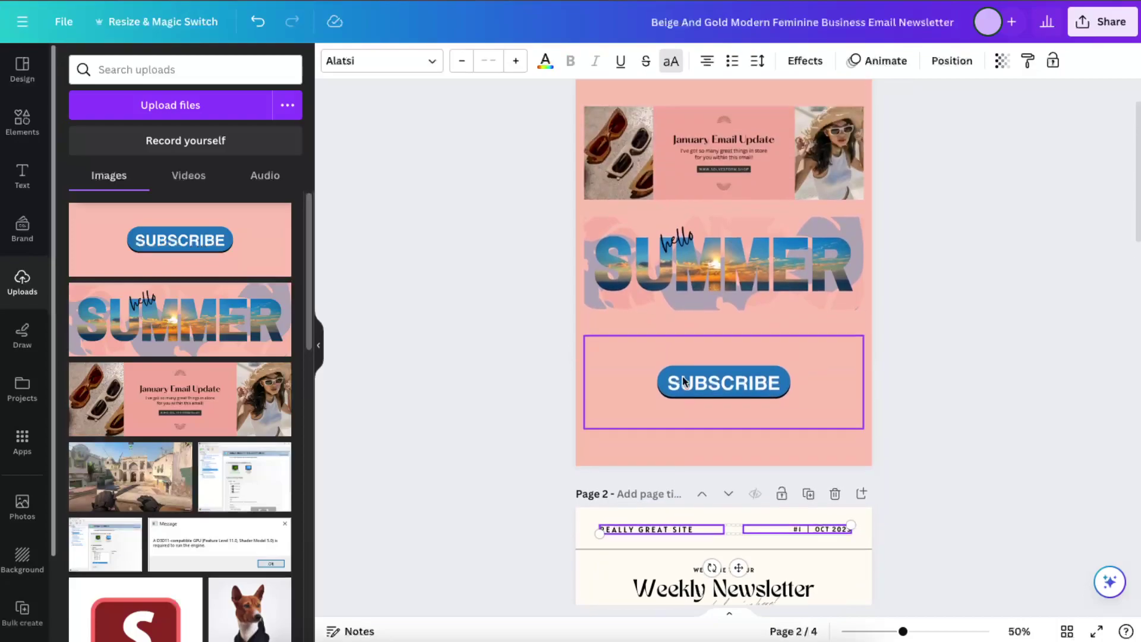
key("ctrl+v")
left_click(942, 189)
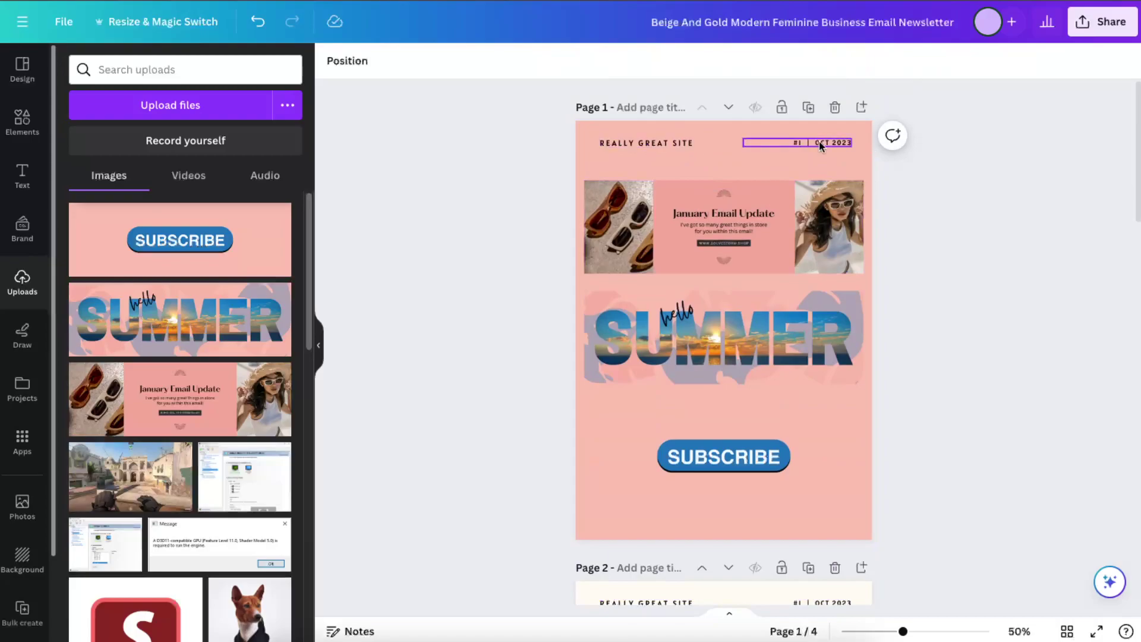
Select both footer text lines on Page 4.
scroll(961, 429, "down", 15)
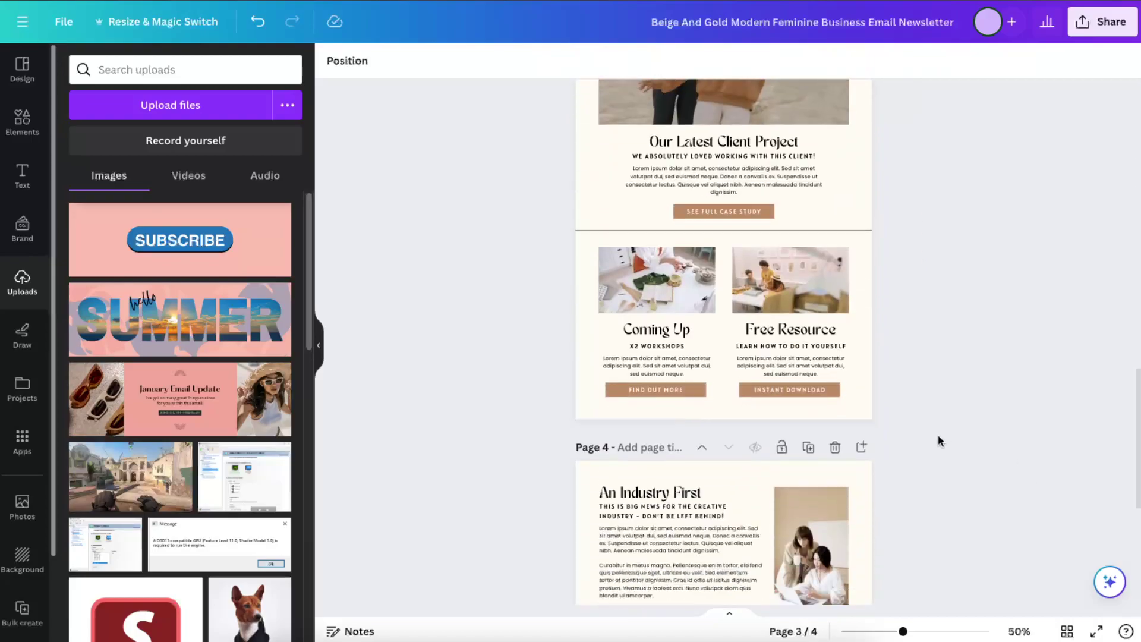
left_click_drag(831, 557, 615, 507)
scroll(779, 416, "up", 15)
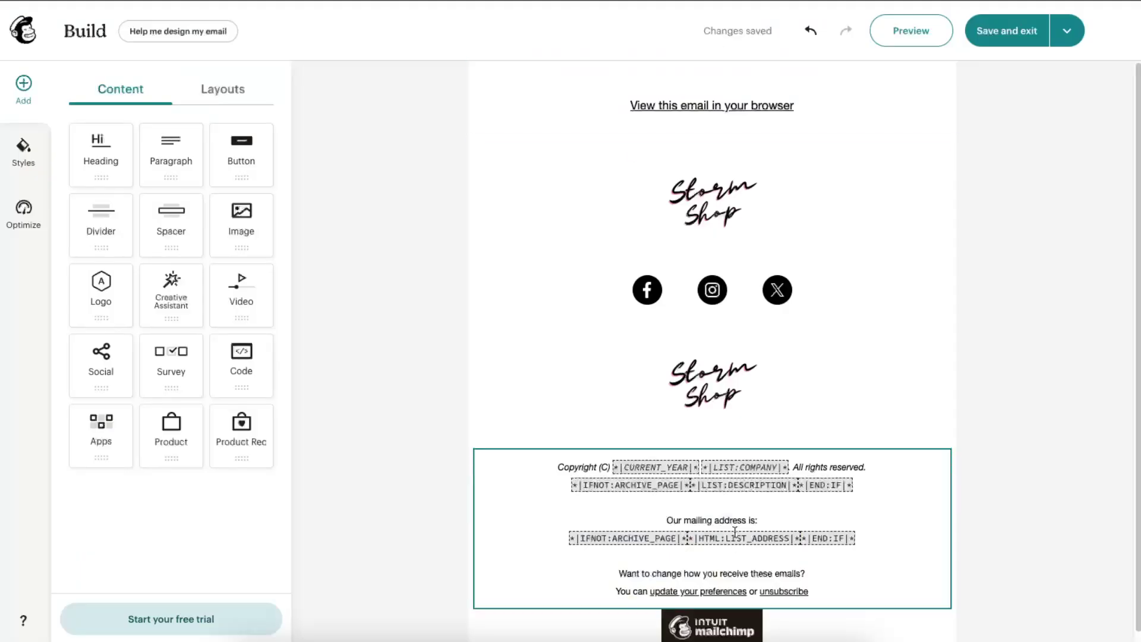
scroll(735, 531, "down", 1)
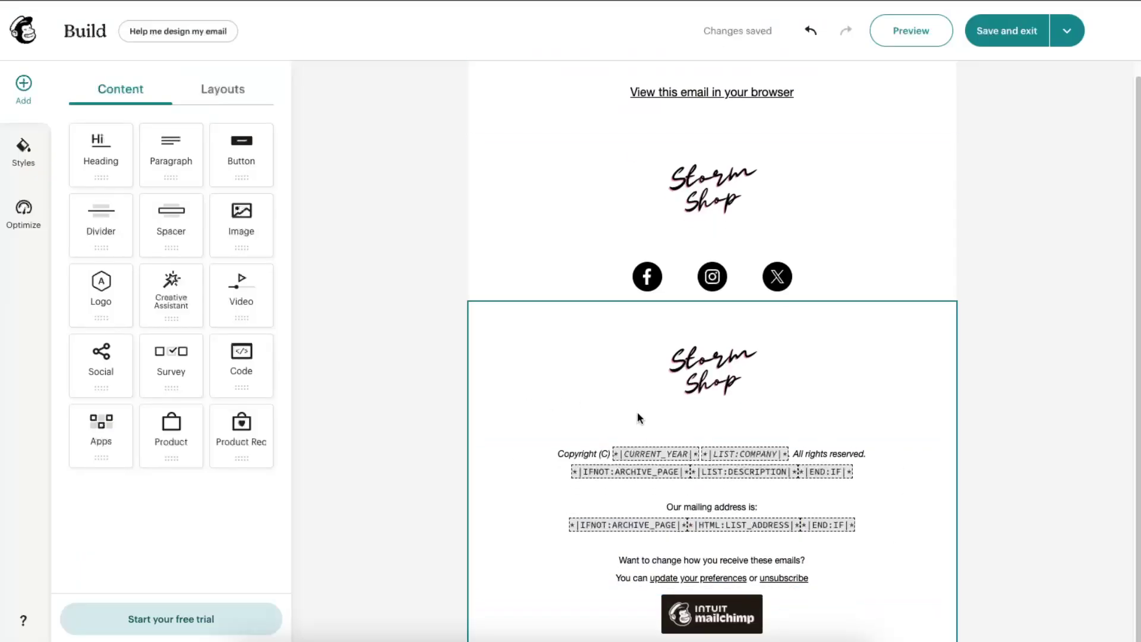
scroll(624, 326, "up", 1)
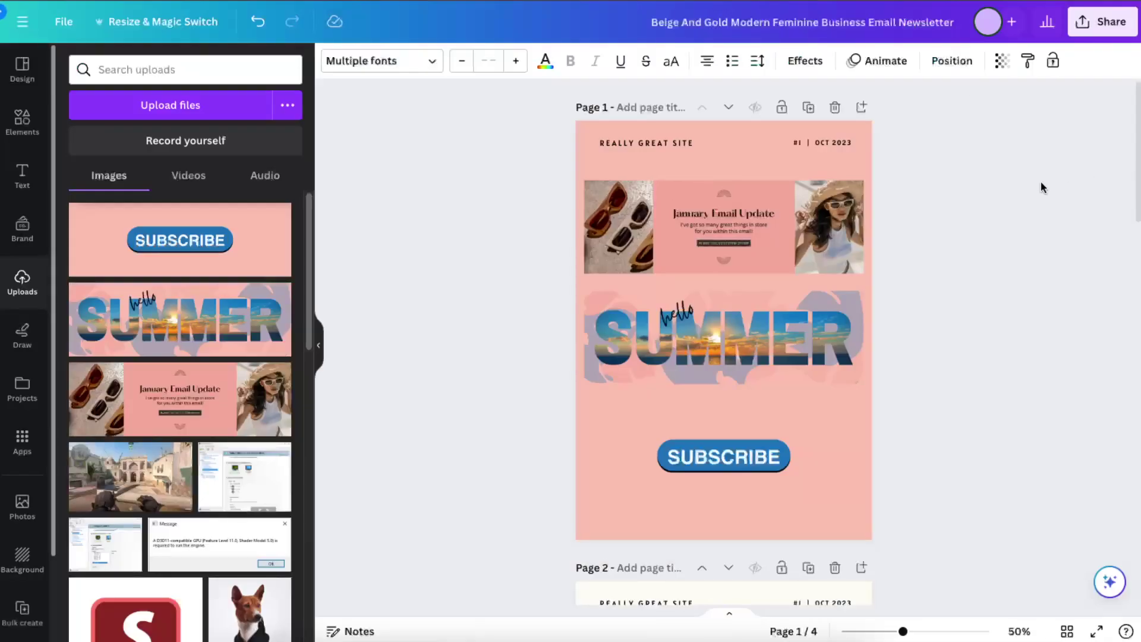
left_click(1041, 187)
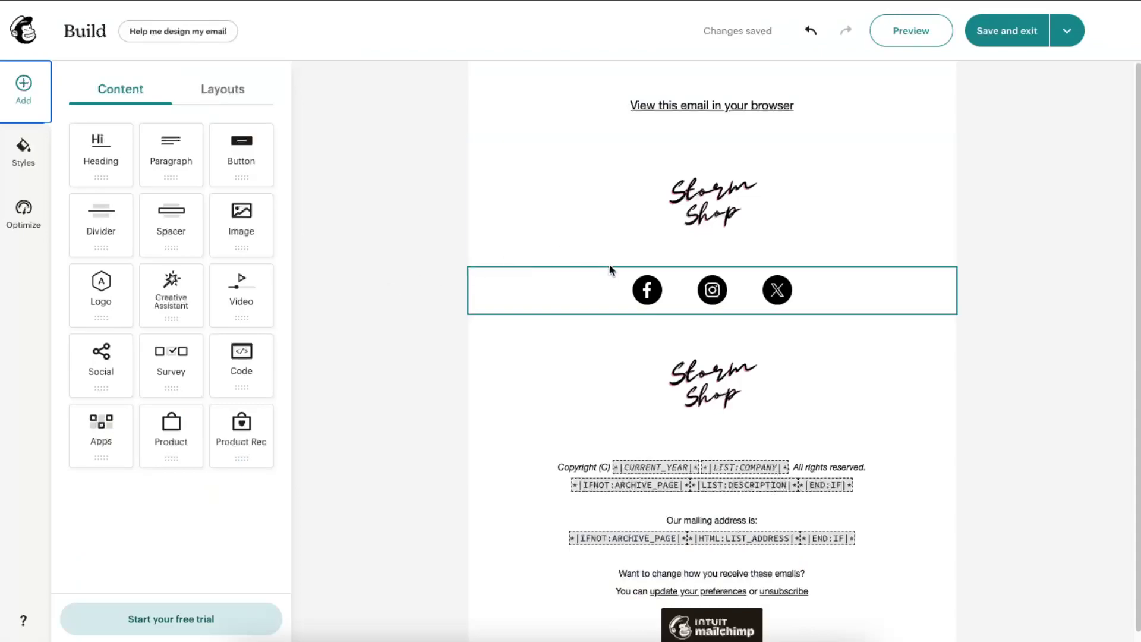
left_click(608, 261)
left_click(436, 320)
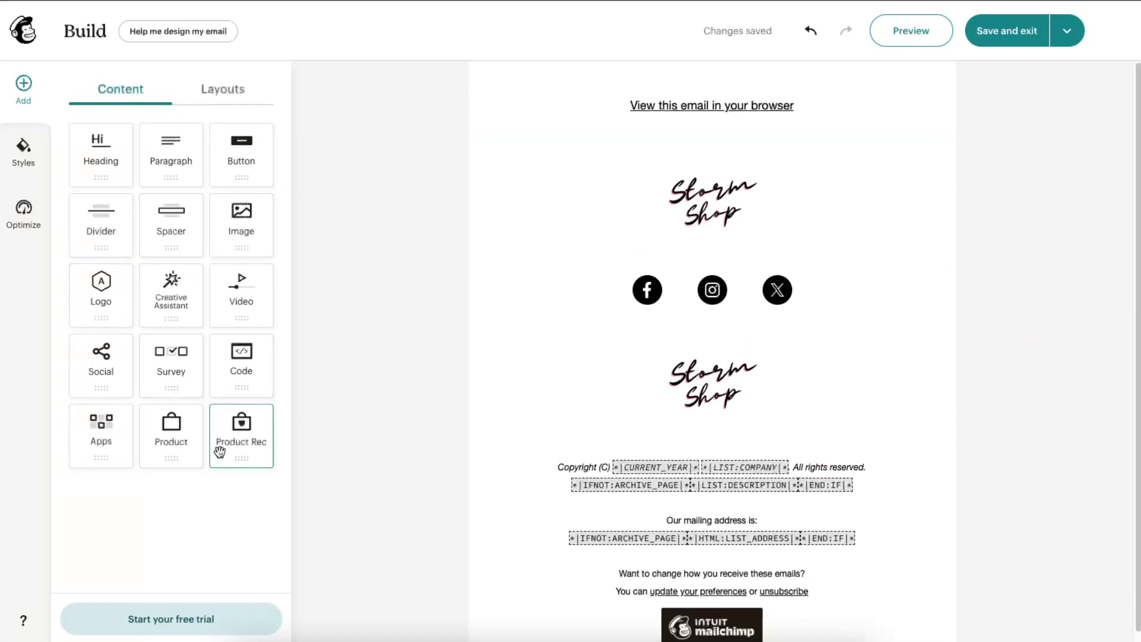
Insert an Image block between the logo and social icons holding the pink newsletter image.
left_click_drag(241, 224, 657, 265)
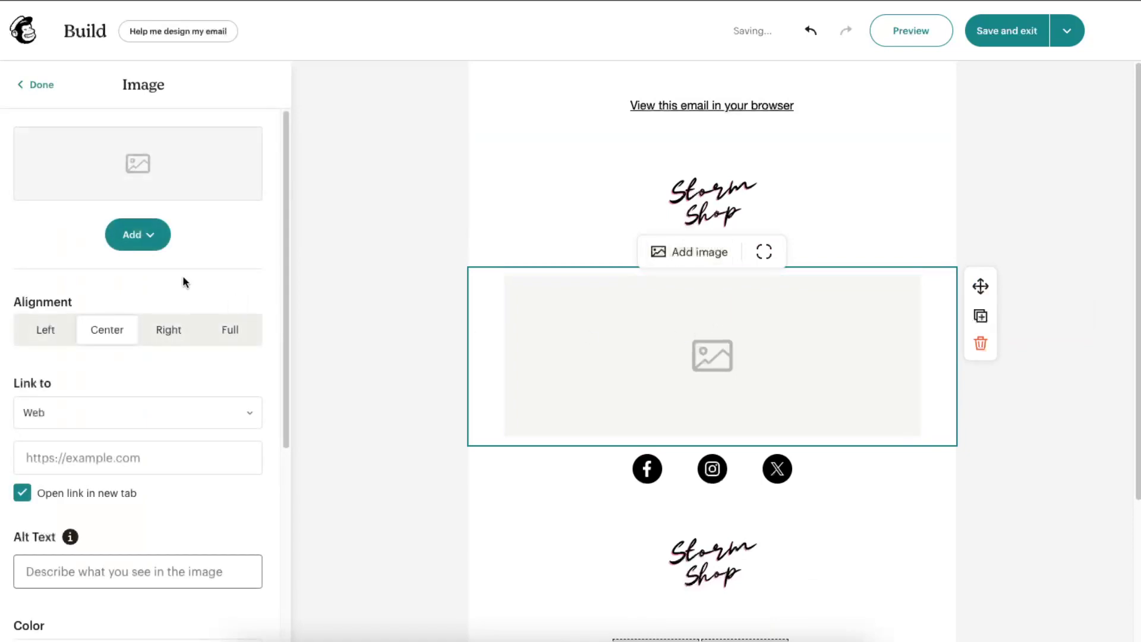
left_click(142, 235)
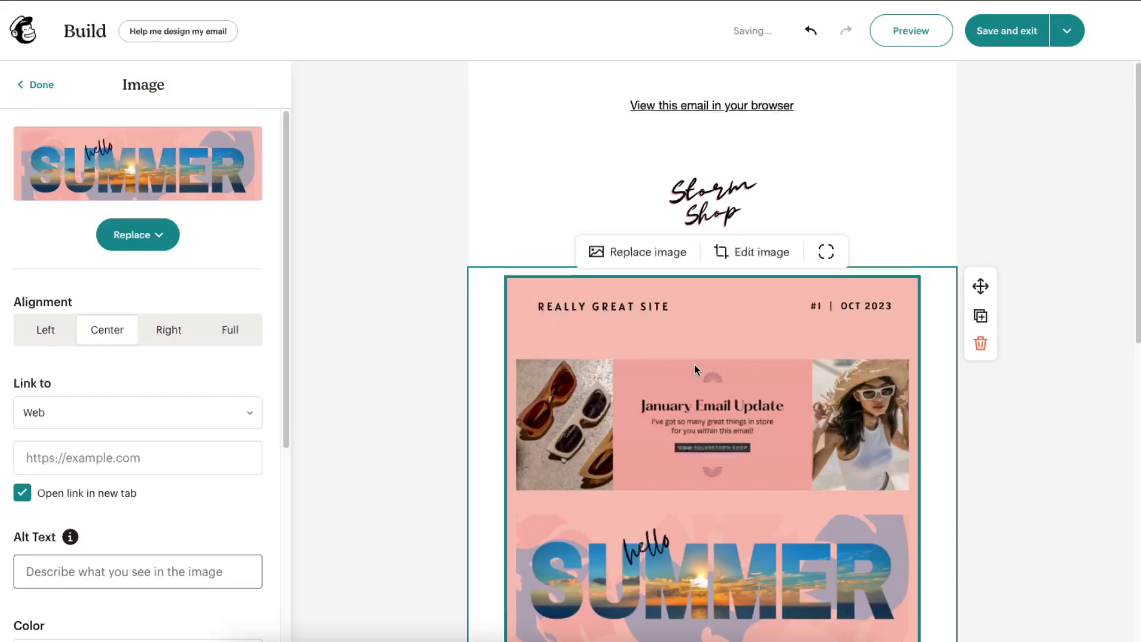
scroll(694, 364, "down", 7)
scroll(964, 394, "up", 8)
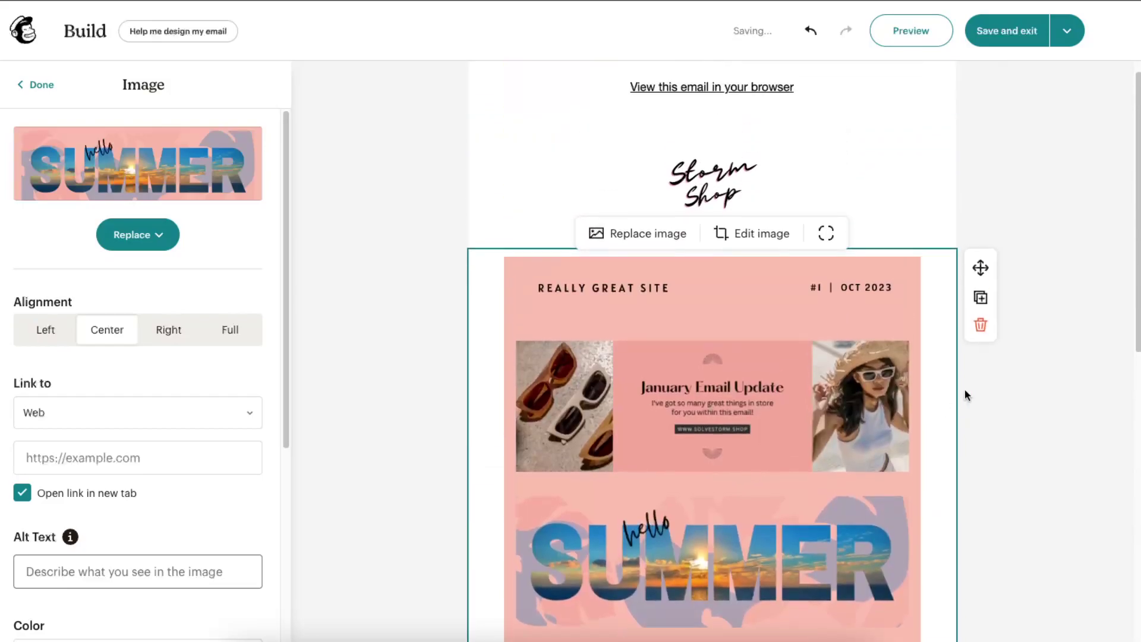
left_click(1019, 374)
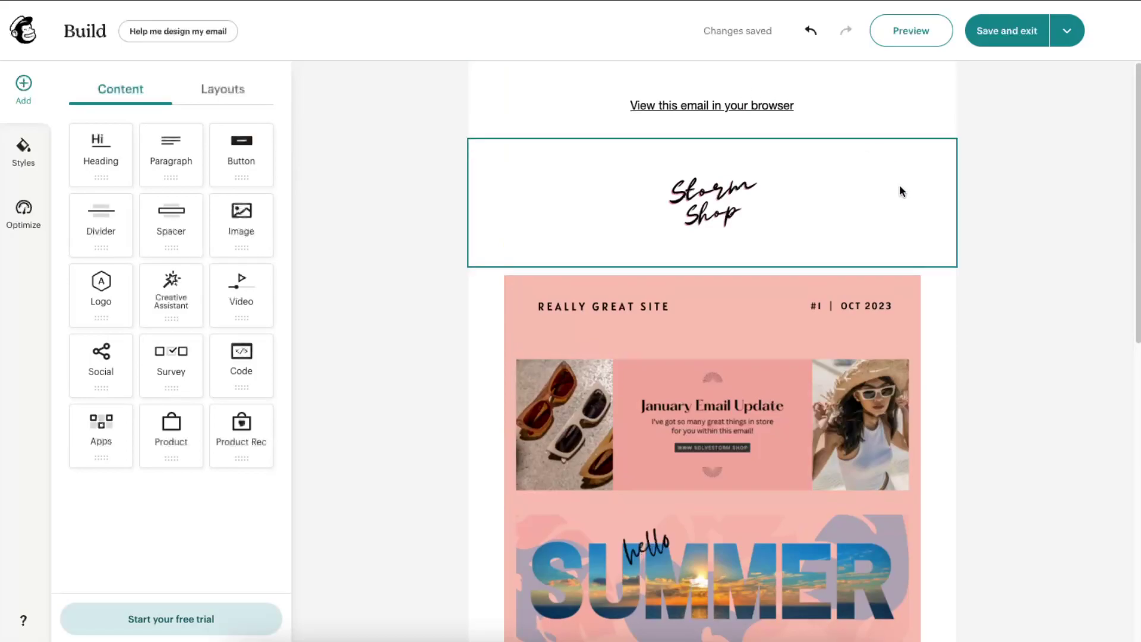
scroll(899, 189, "down", 10)
scroll(883, 271, "up", 7)
scroll(773, 445, "down", 1)
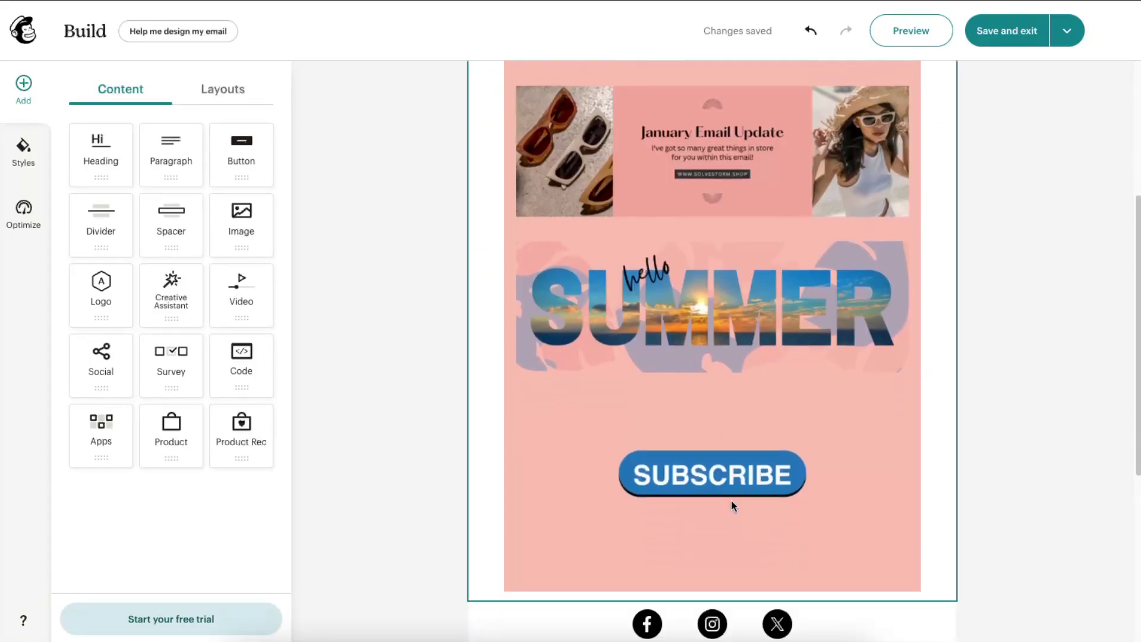
scroll(731, 504, "down", 1)
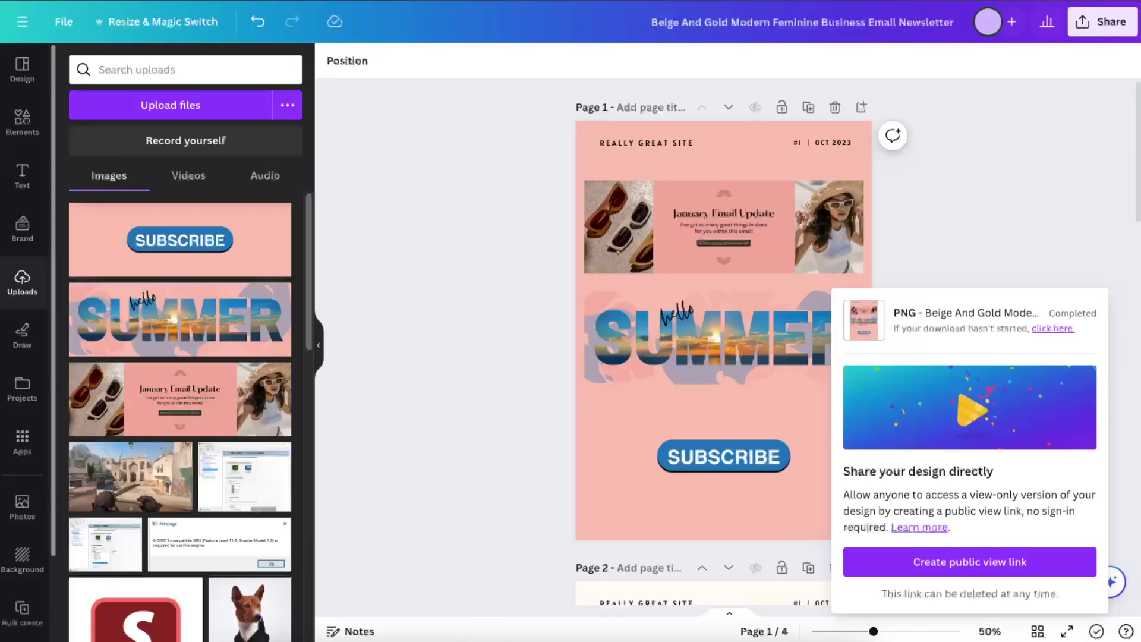
left_click(603, 460)
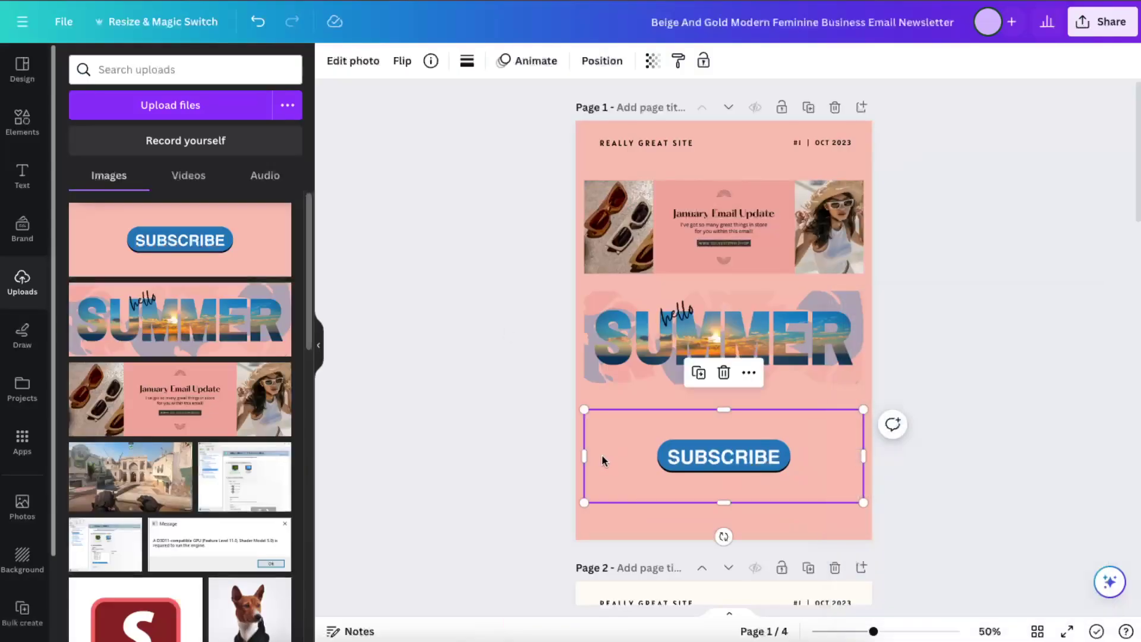
double_click(713, 460)
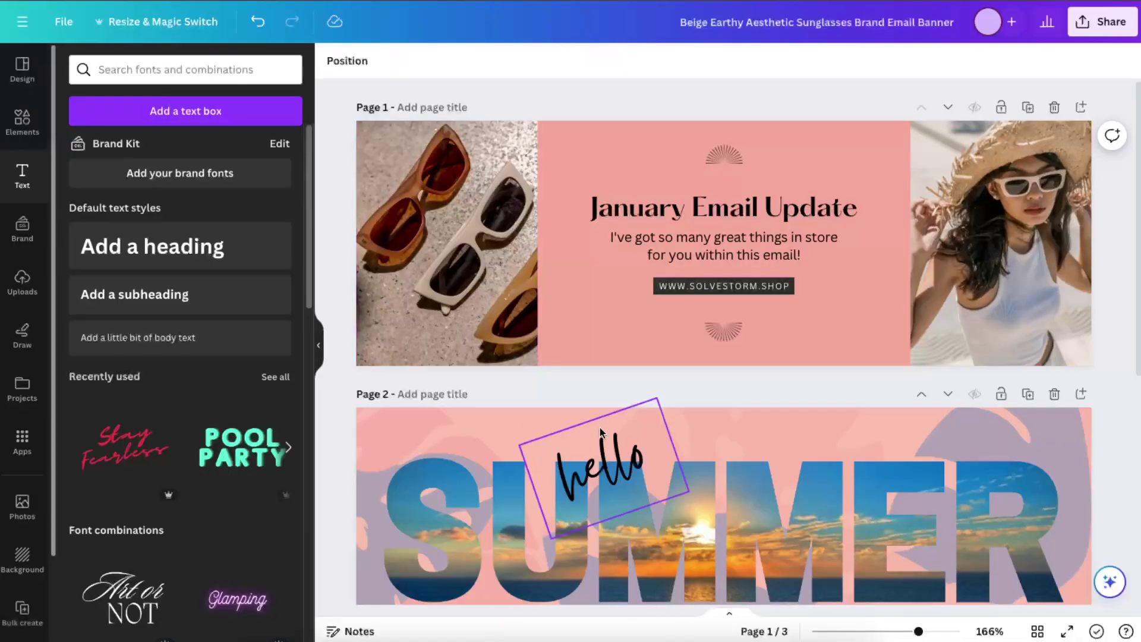
scroll(684, 428, "down", 5)
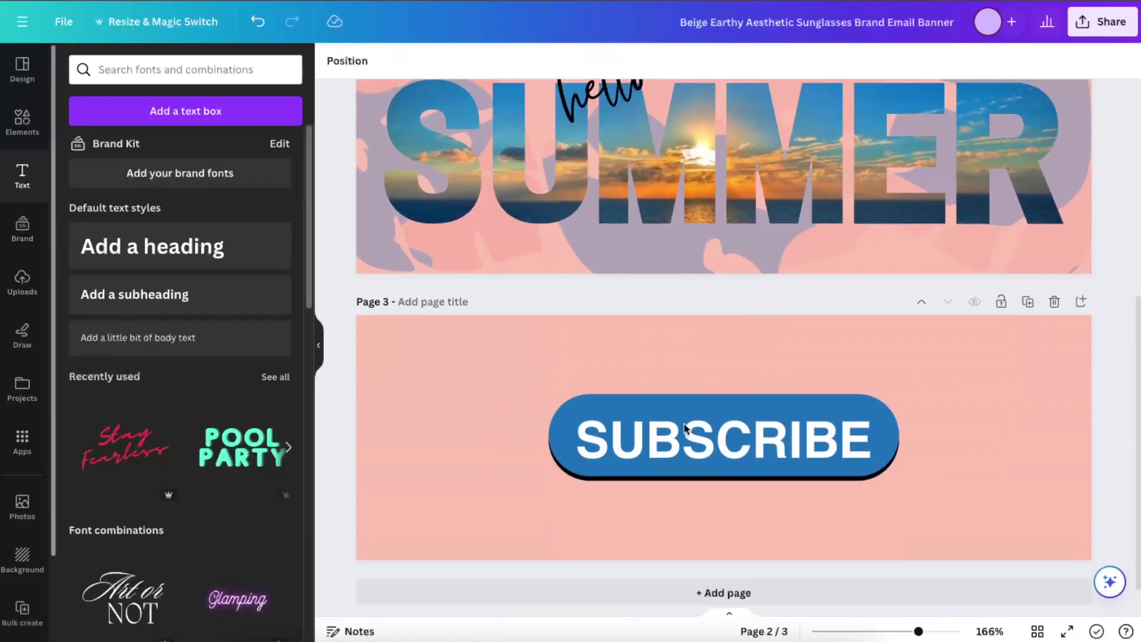
left_click(769, 420)
left_click(799, 347)
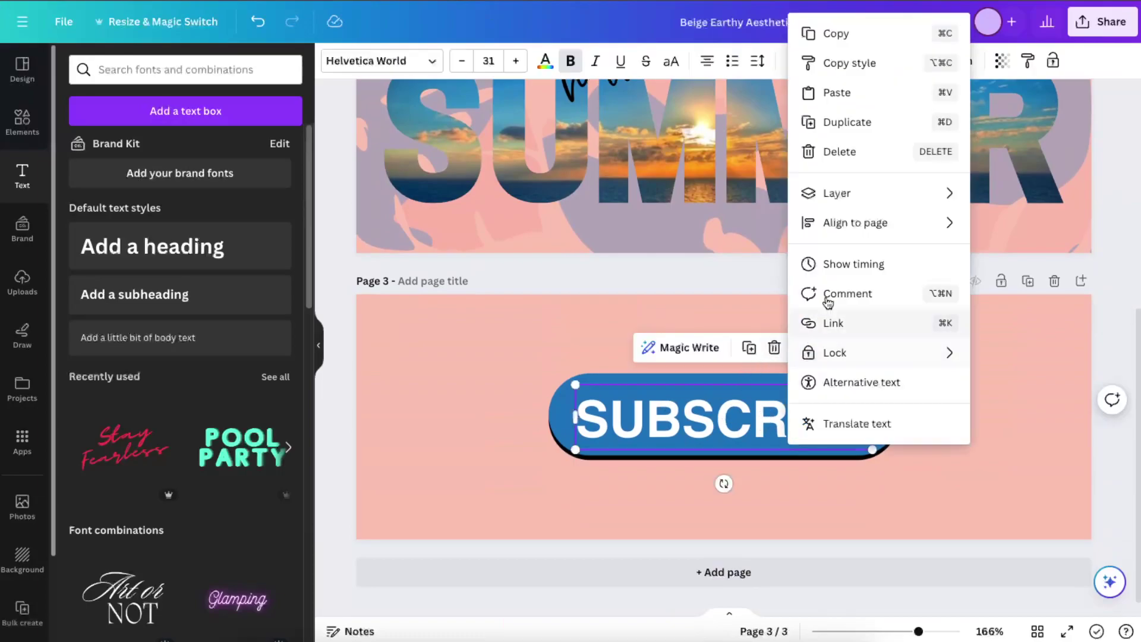
left_click(829, 321)
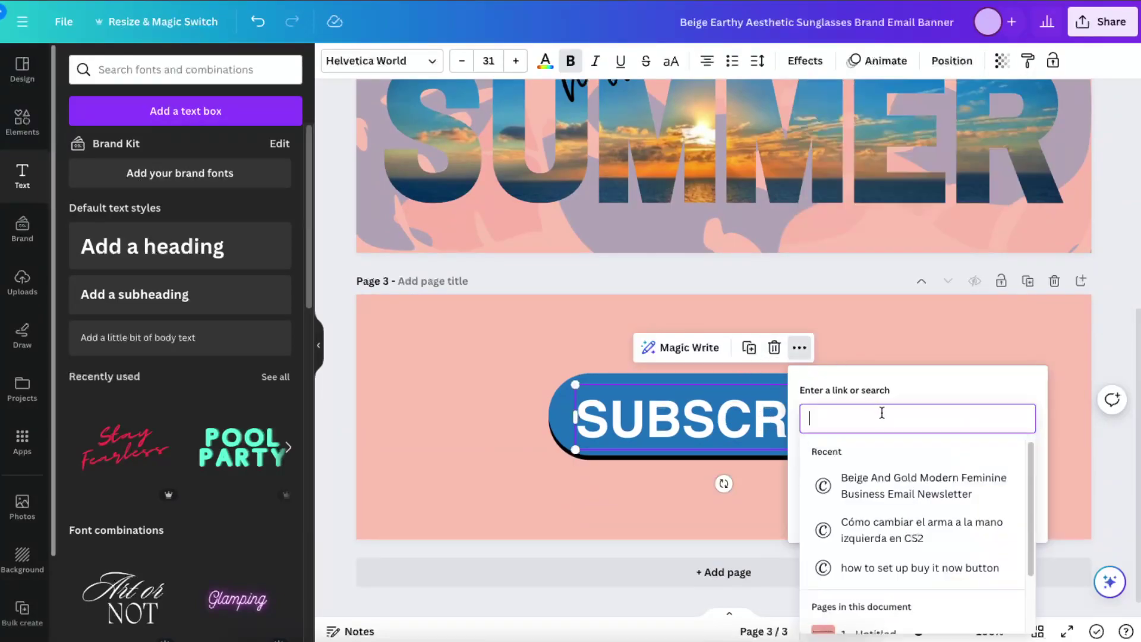
type("www.")
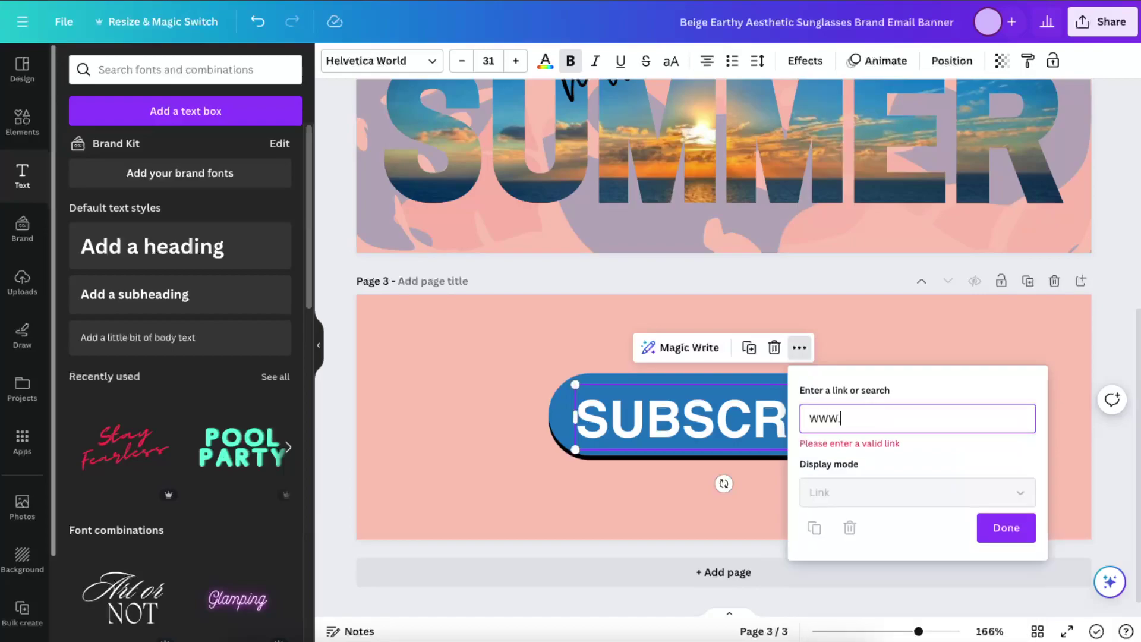
type("sOLVLES")
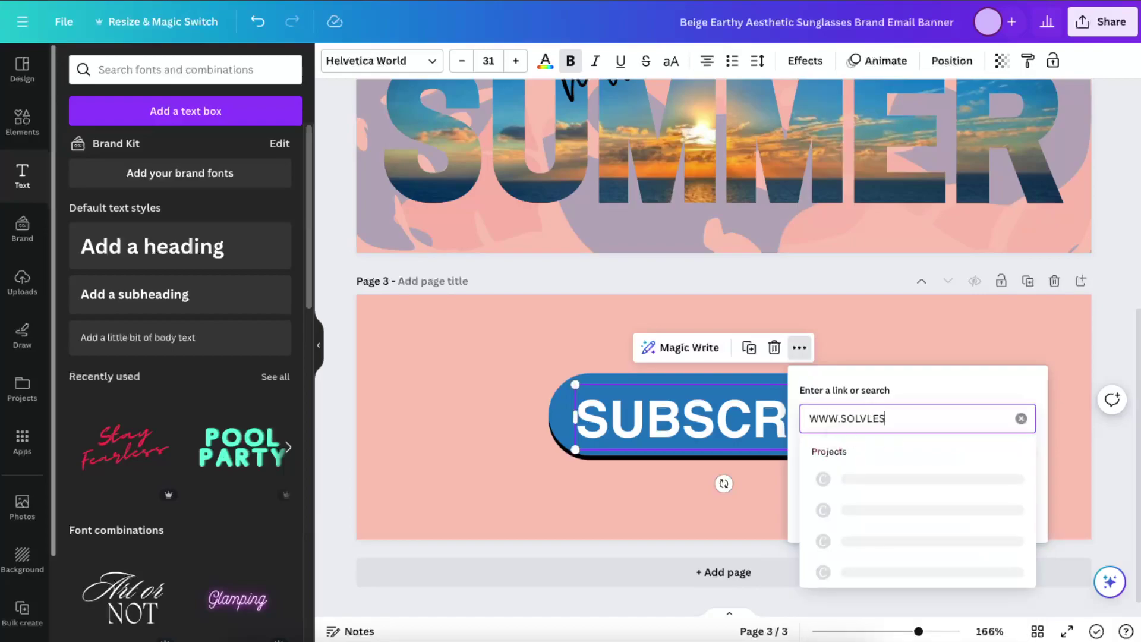
type("V")
type("TORM.SHOP")
key("Return")
left_click(957, 500)
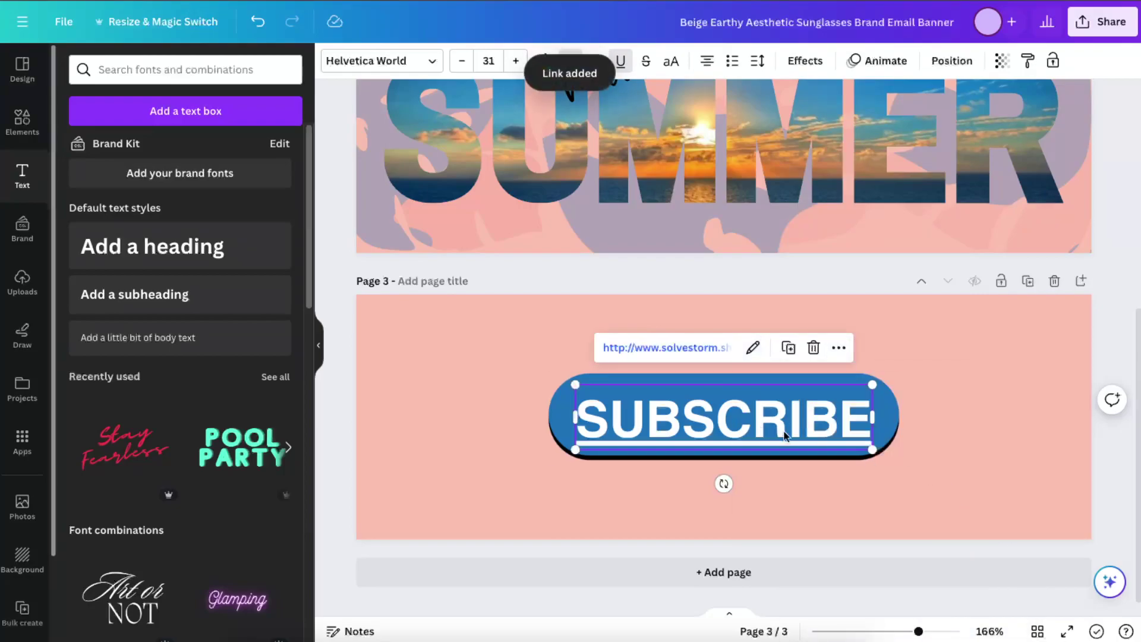
left_click(622, 59)
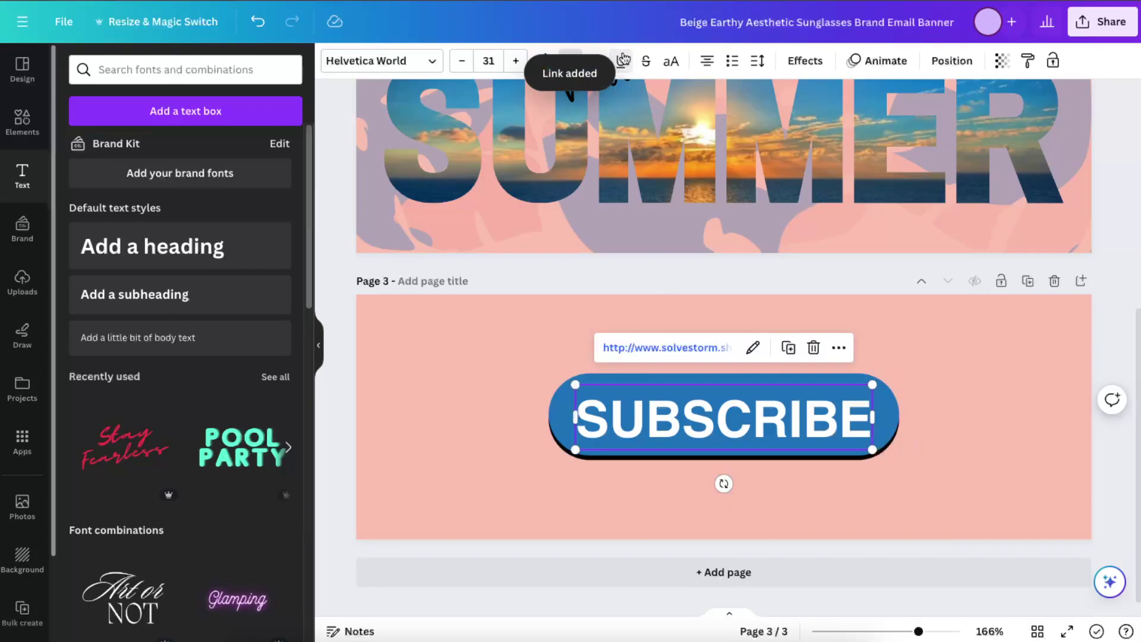
Review the Mailchimp email's newsletter image under the Storm Shop logo, scrolling through its sections.
left_click(359, 364)
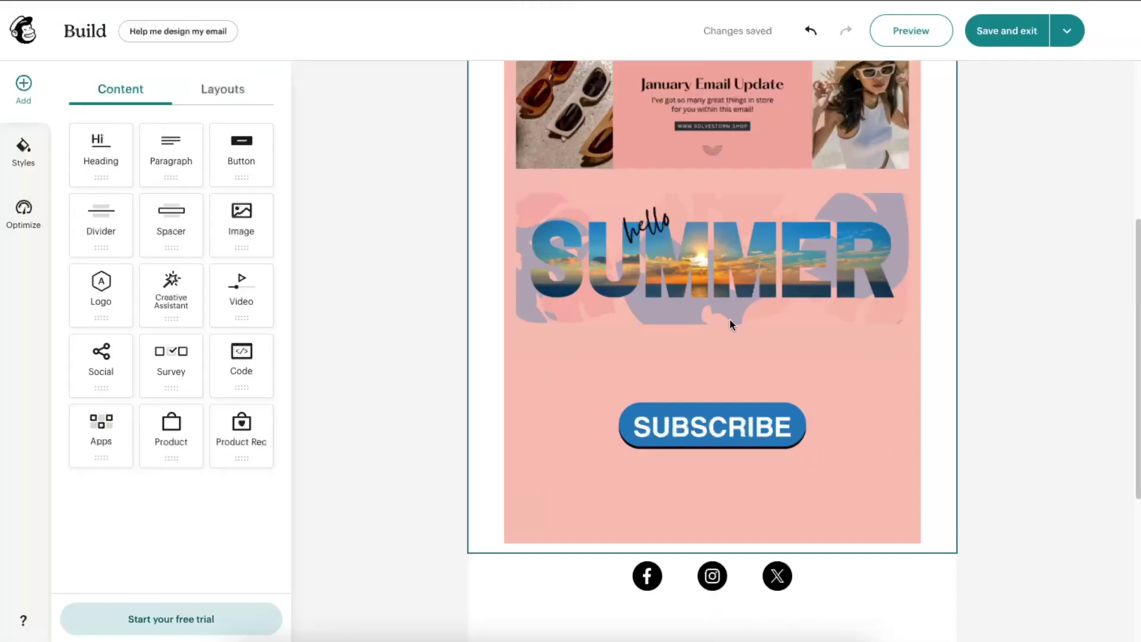
left_click(718, 427)
left_click(957, 427)
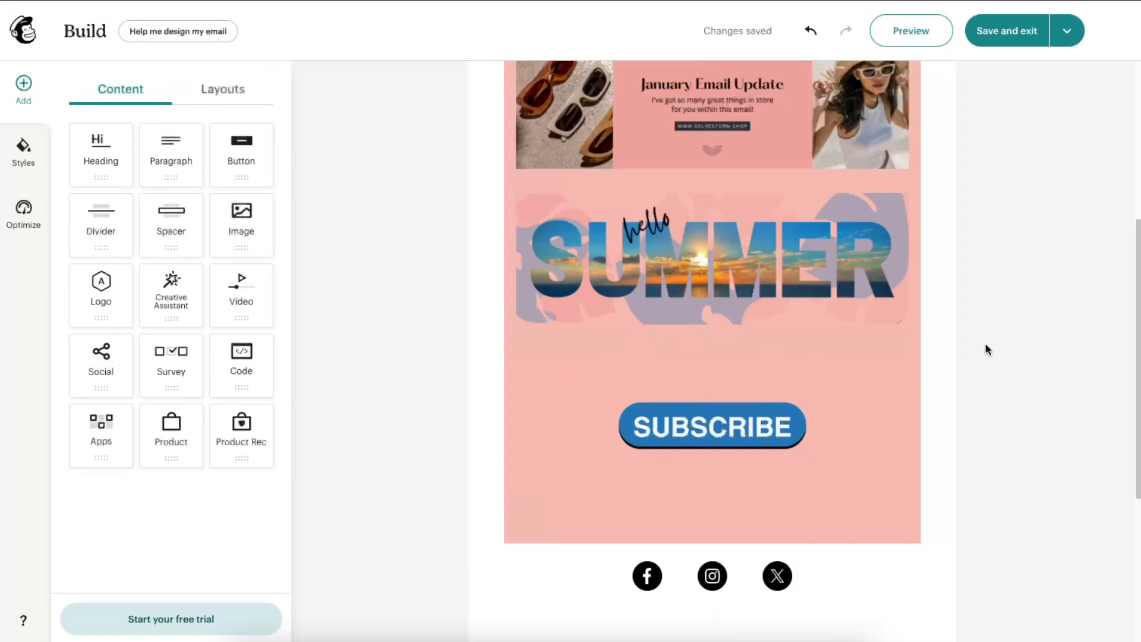
scroll(986, 330, "down", 5)
scroll(983, 331, "up", 10)
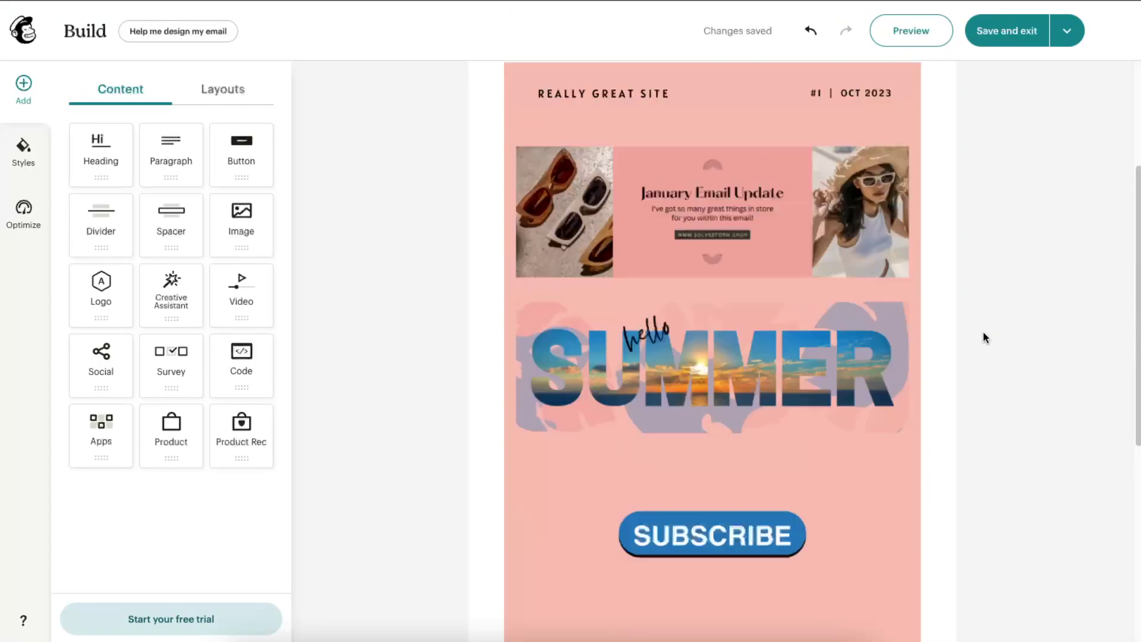
scroll(983, 331, "down", 4)
scroll(984, 336, "down", 1)
scroll(983, 336, "up", 5)
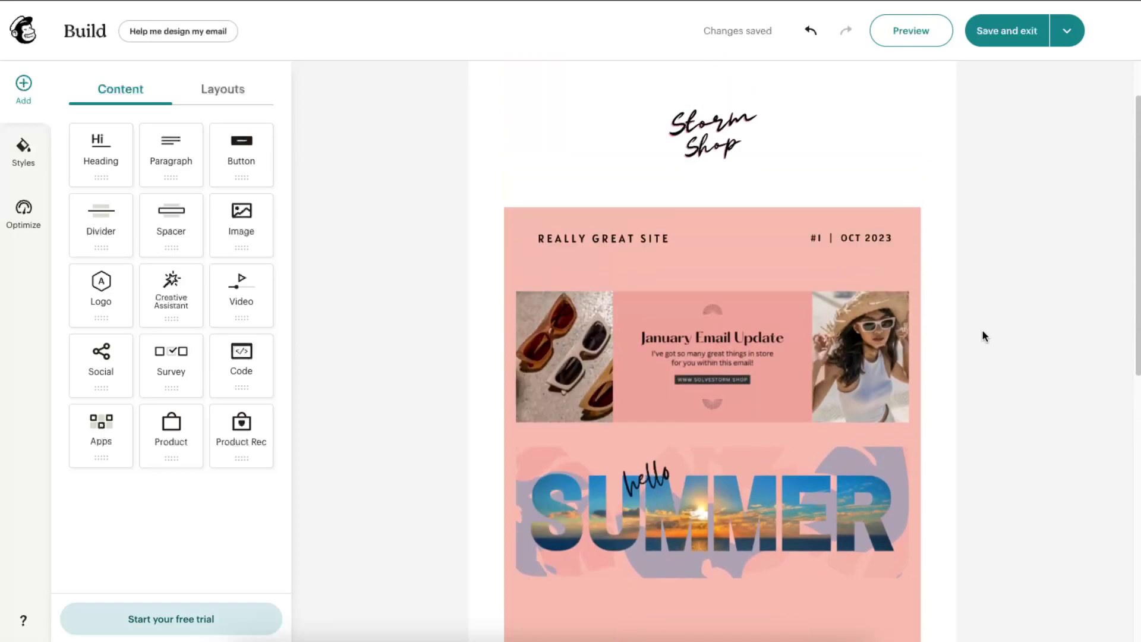